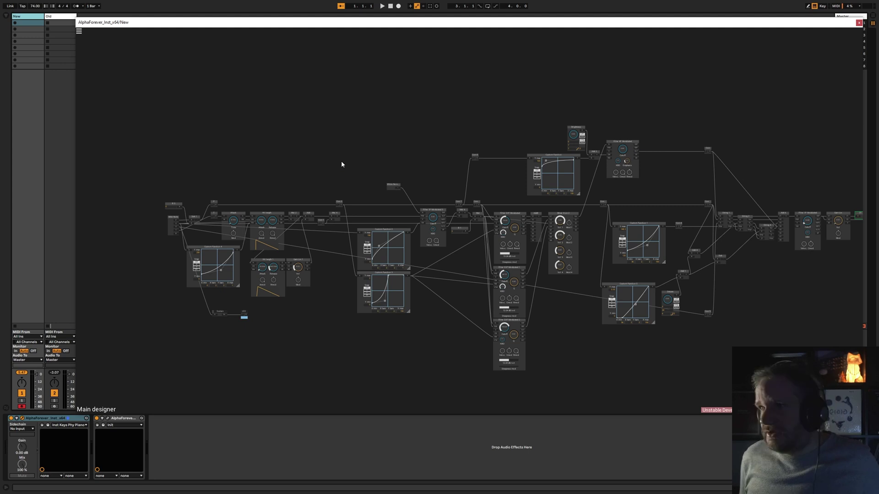
- Arm the Old track and open its AlphaForever_Inst_x64 patch to examine the old module layout
scroll(366, 151, right, 5)
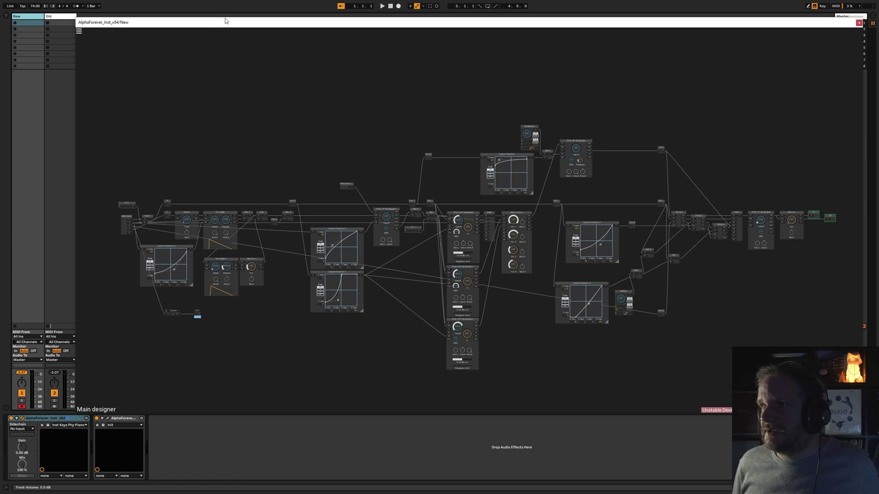
drag(224, 21, 225, 19)
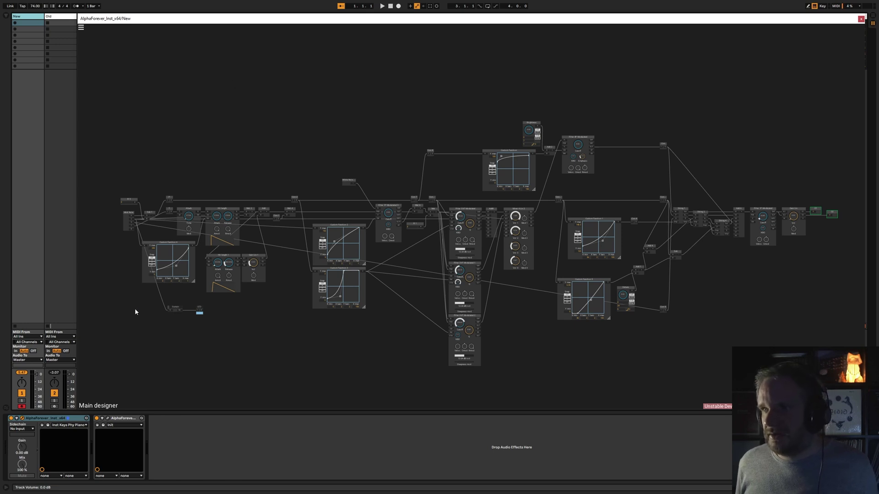
click(54, 406)
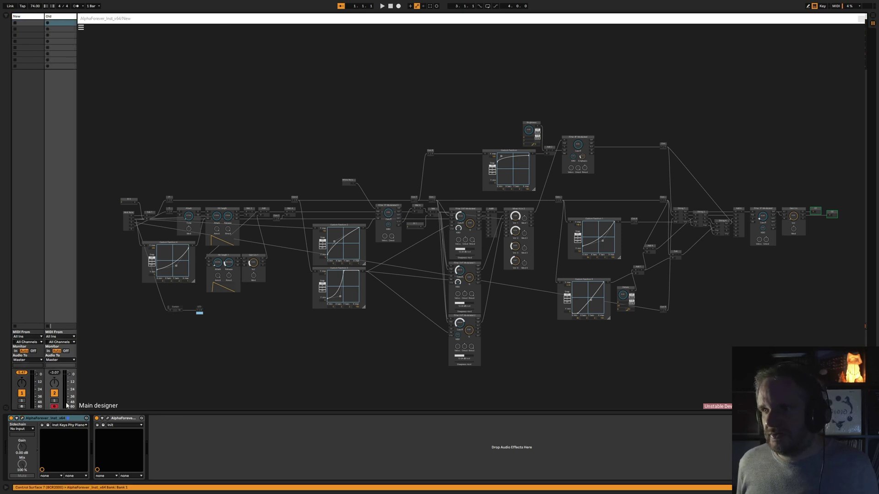
click(22, 418)
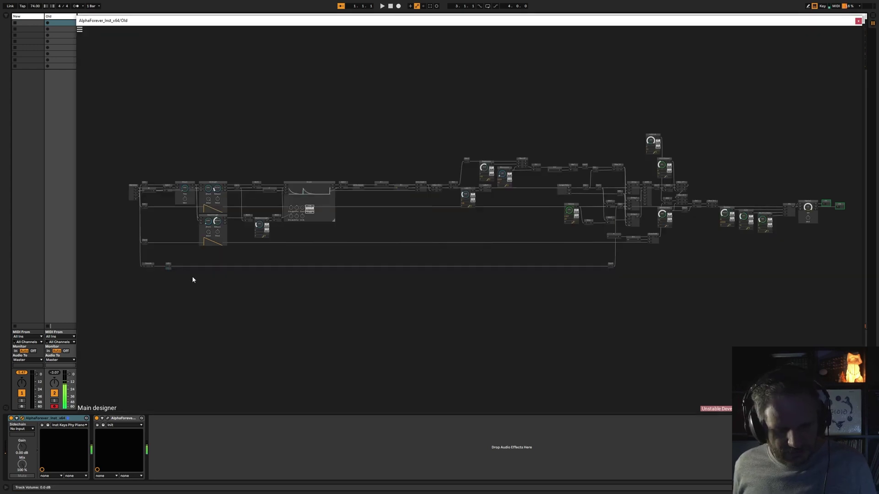
scroll(251, 270, up, 3)
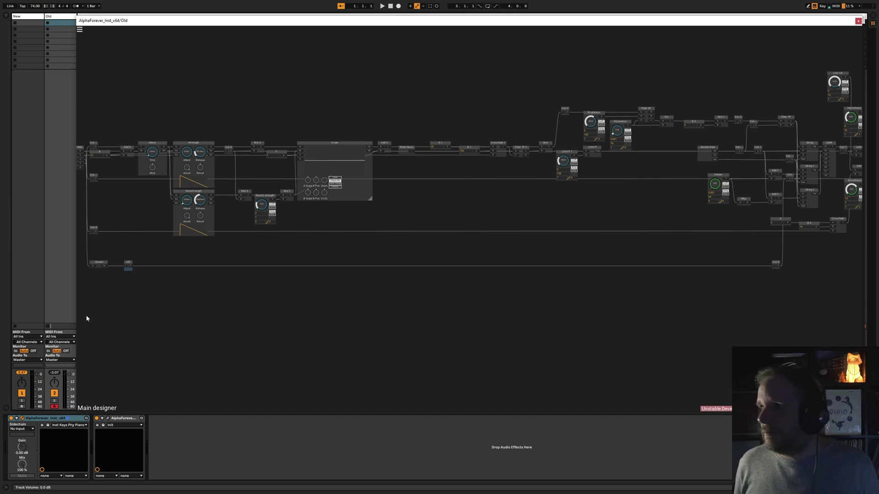
scroll(314, 271, down, 5)
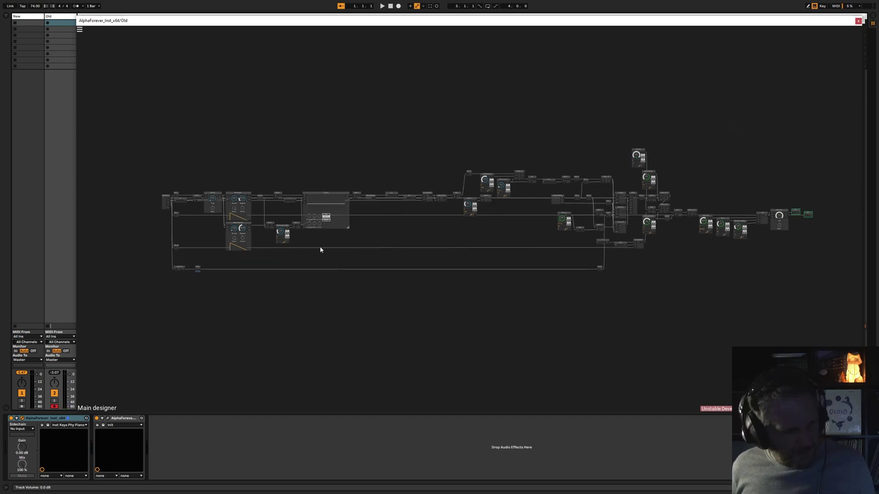
- Arm the New track instead of the Old one and close the Old patch window
click(54, 407)
click(22, 407)
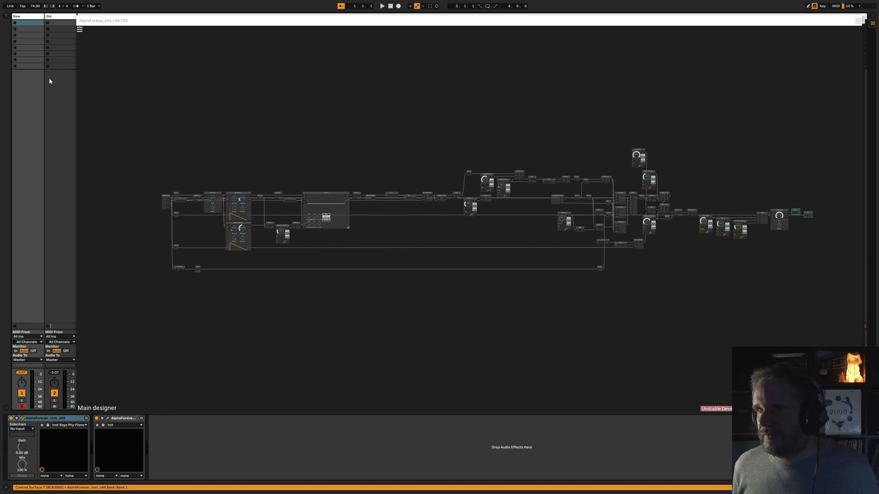
click(858, 21)
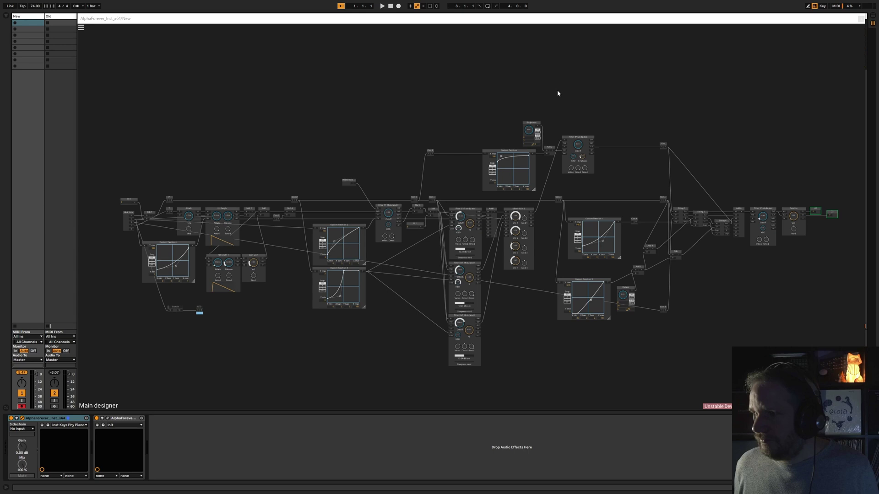
- Examine the excitation section of the New patch, from Midi Note through the Attack, Hit length and Gain Lin 1 modules
drag(581, 84, 580, 82)
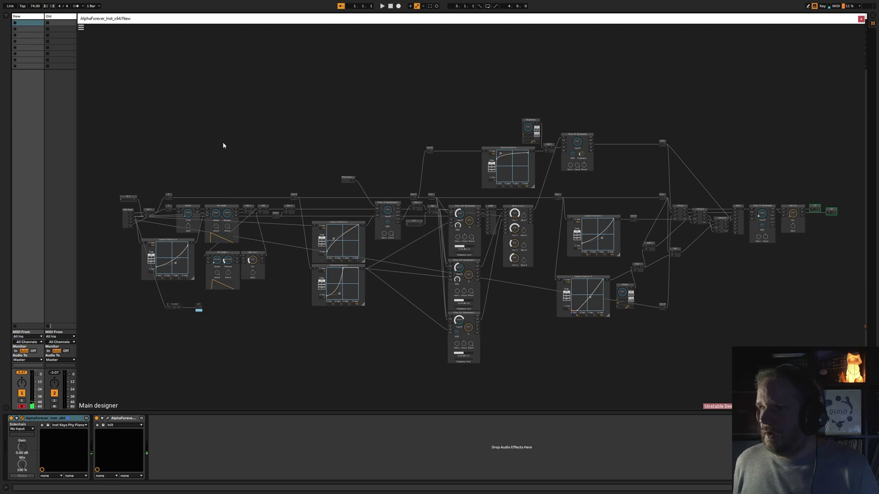
scroll(228, 150, up, 1)
scroll(228, 150, up, 5)
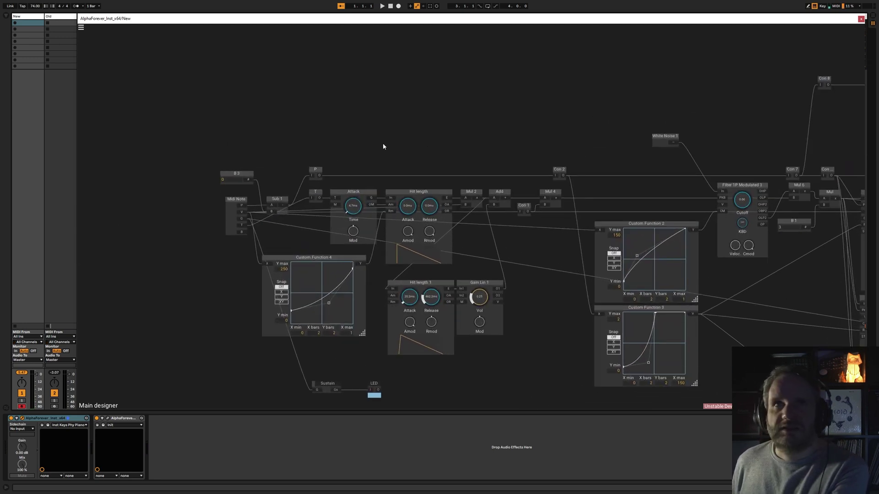
drag(144, 81, 531, 362)
click(474, 329)
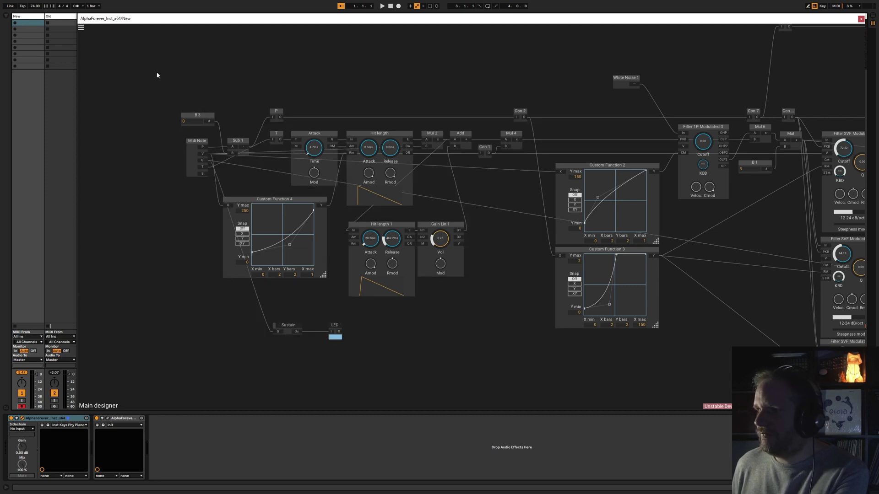
drag(166, 74, 552, 343)
drag(512, 340, 397, 406)
- Add a Scope fed by Mul 4, wire its output to Filter SVF Modulated, and use Input Hz mode with a constant on F
right_click(383, 124)
text(sco)
key(Return)
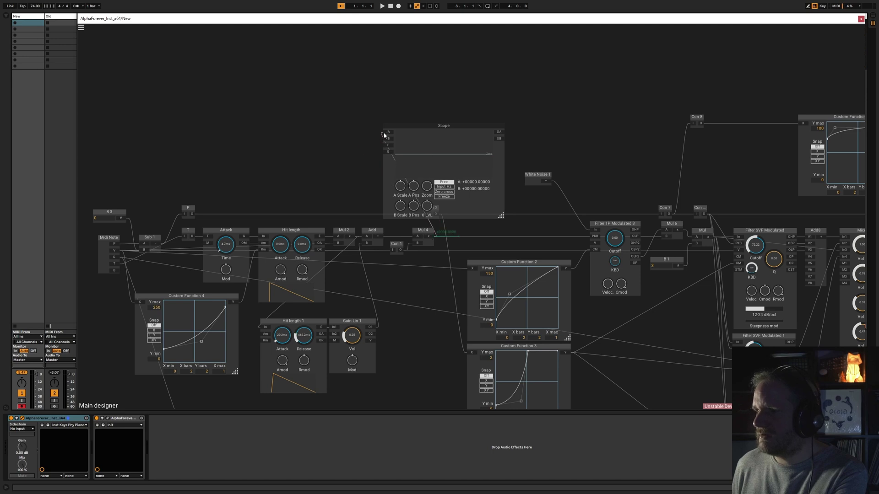
drag(383, 134, 385, 133)
drag(539, 142, 738, 254)
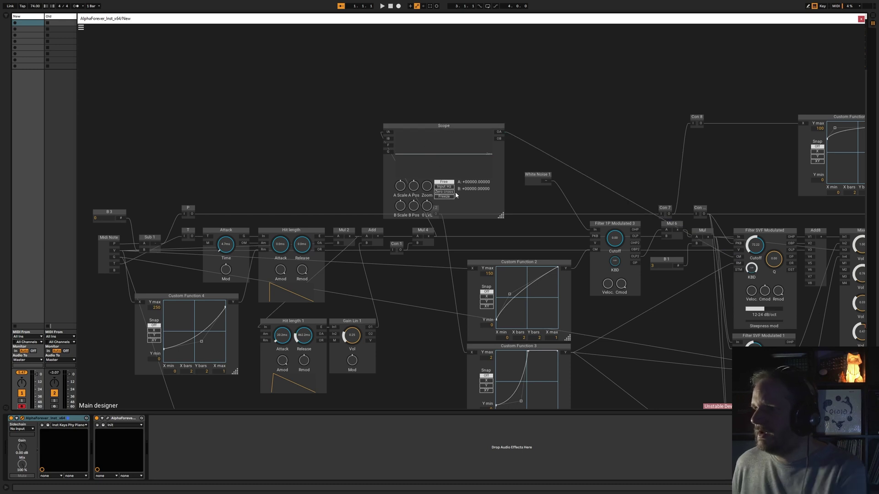
click(444, 186)
click(386, 146)
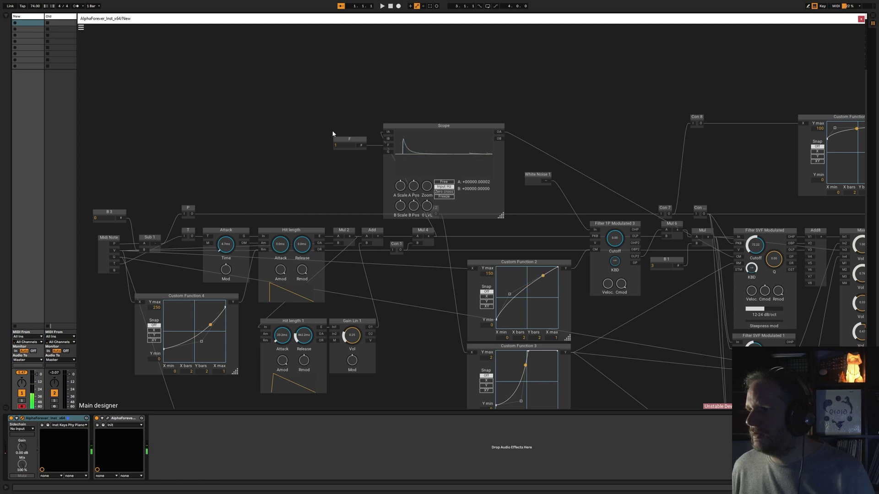
- Delete the Scope together with its F constant
scroll(323, 106, down, 2)
drag(317, 108, 367, 109)
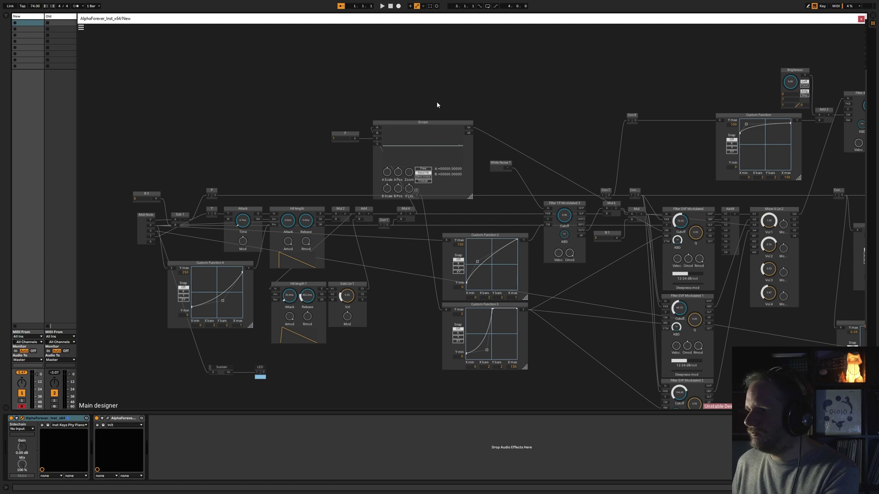
click(418, 122)
shift+click(348, 135)
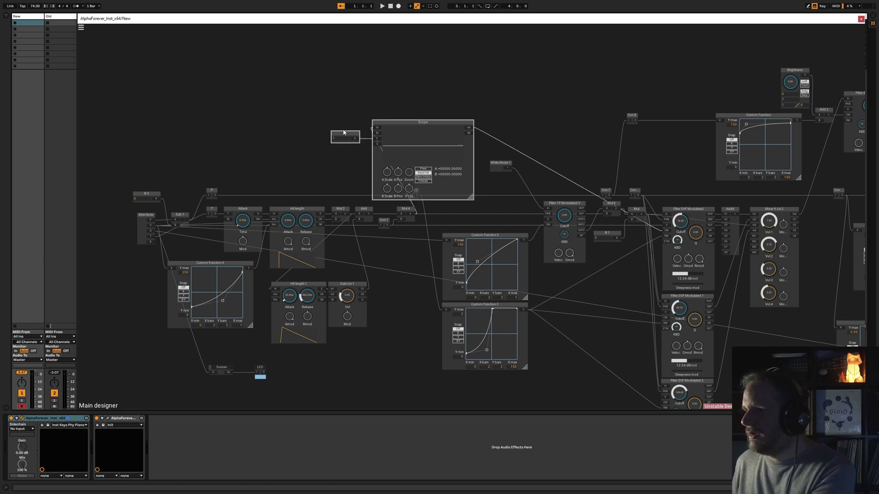
key(Delete)
- Move the White Noise 1 module down, closer to Filter 1P Modulated 3
scroll(531, 155, up, 5)
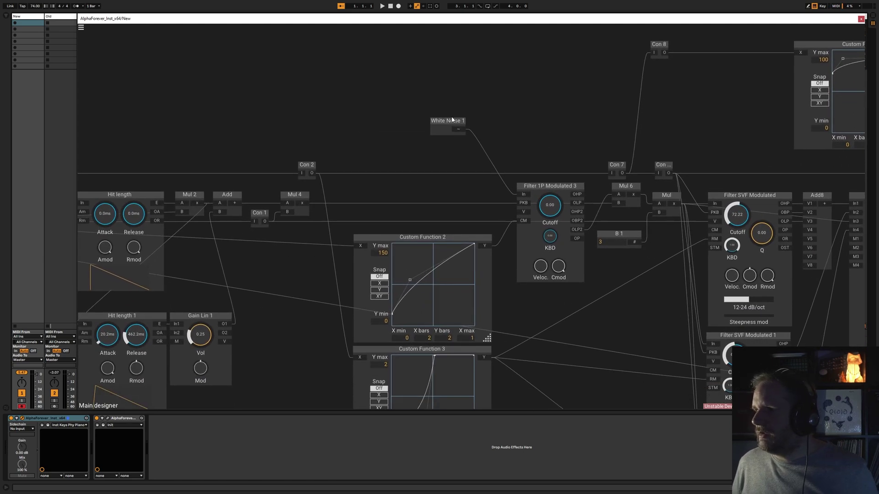
click(484, 132)
drag(483, 132, 455, 148)
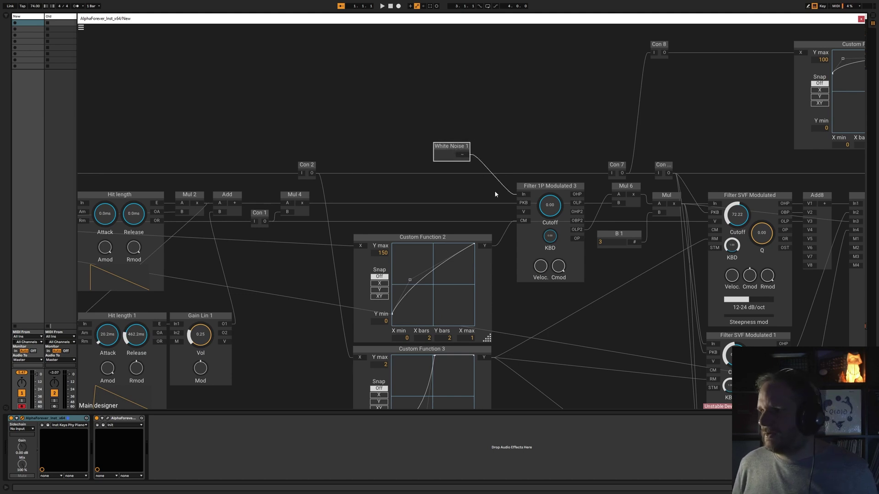
- Add a Gain Lin module above the noise filter and connect an output of Filter 1P Modulated 3 to its input
scroll(572, 156, down, 8)
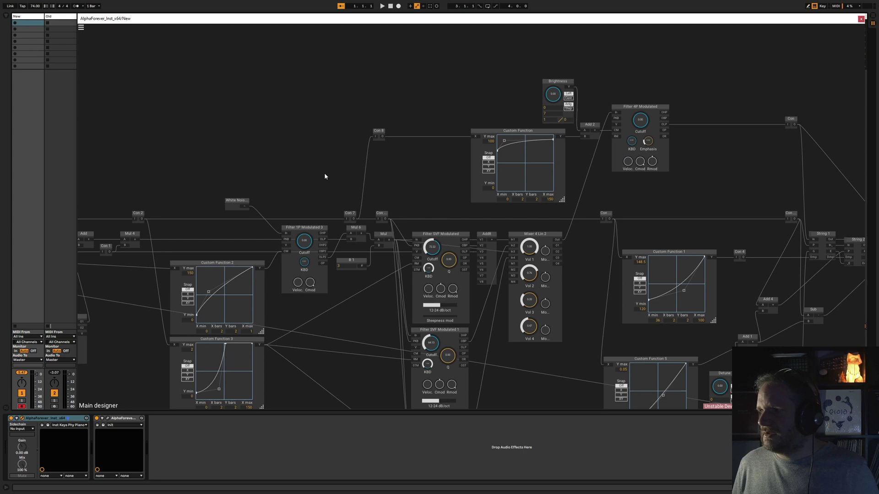
double_click(307, 127)
text(gain)
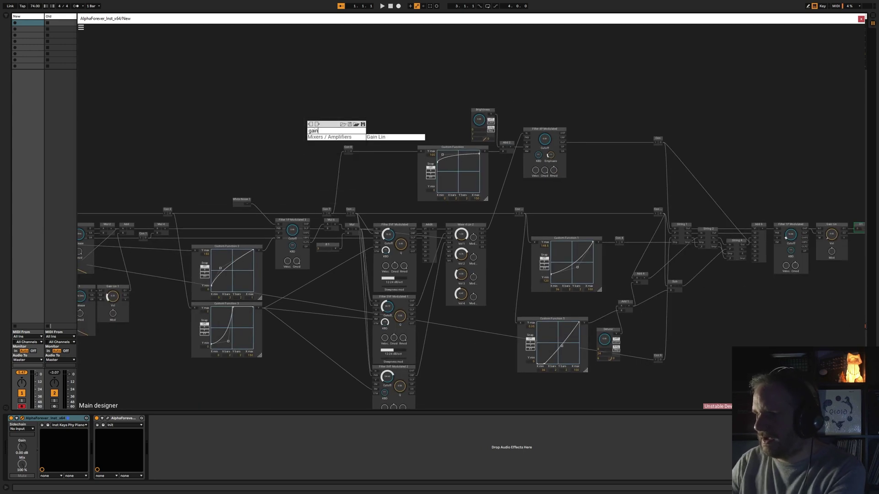
click(376, 137)
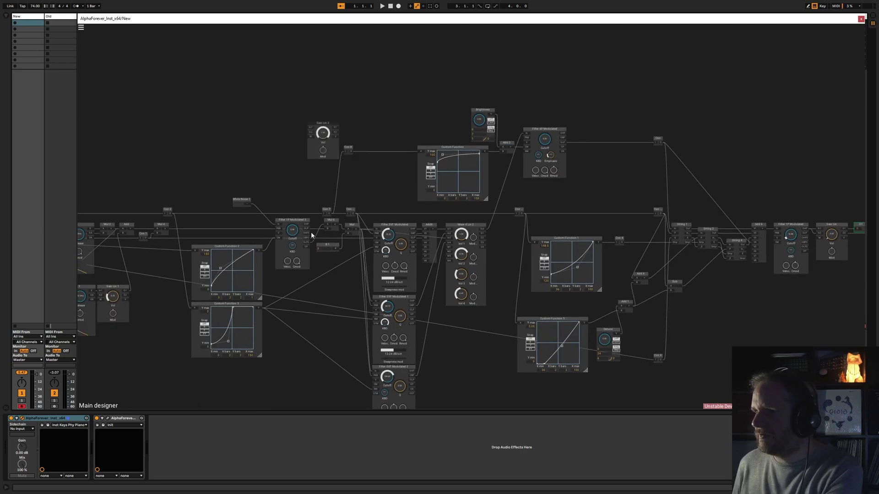
drag(307, 229, 310, 128)
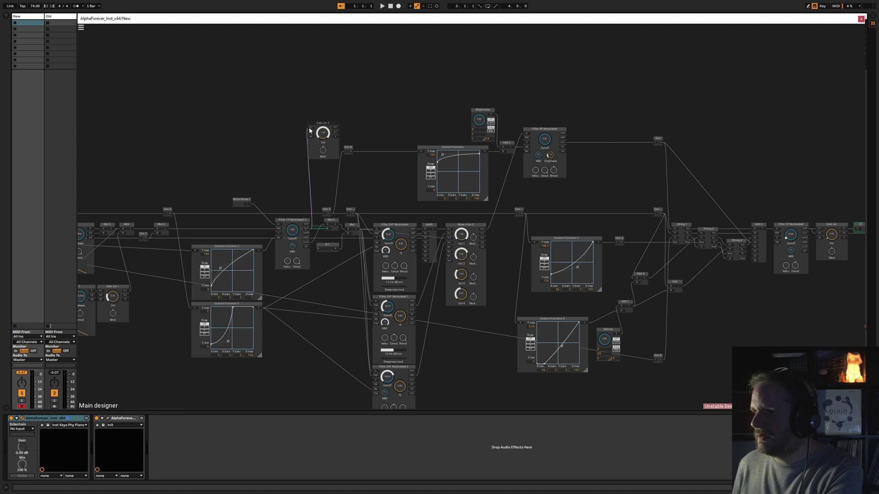
- Feed both inputs of the new Gain Lin through a connector and wire its two outputs to the final Gain Lin
drag(411, 91, 304, 107)
drag(204, 145, 226, 106)
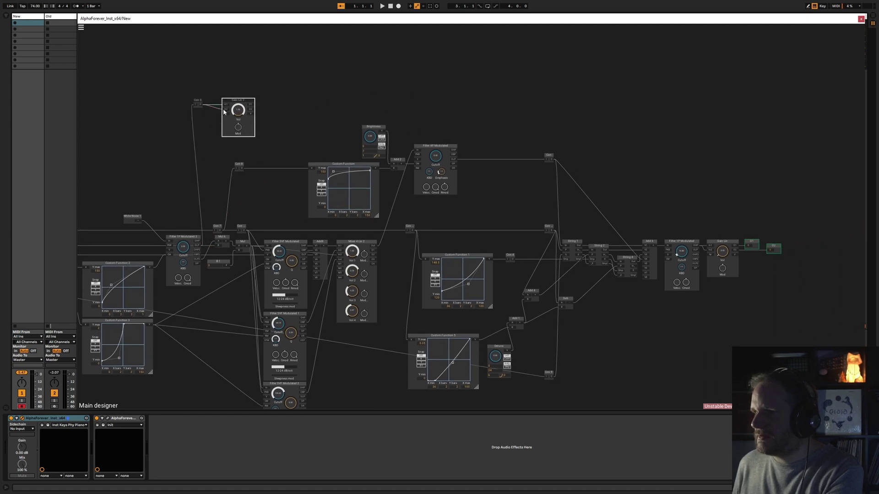
drag(320, 108, 267, 114)
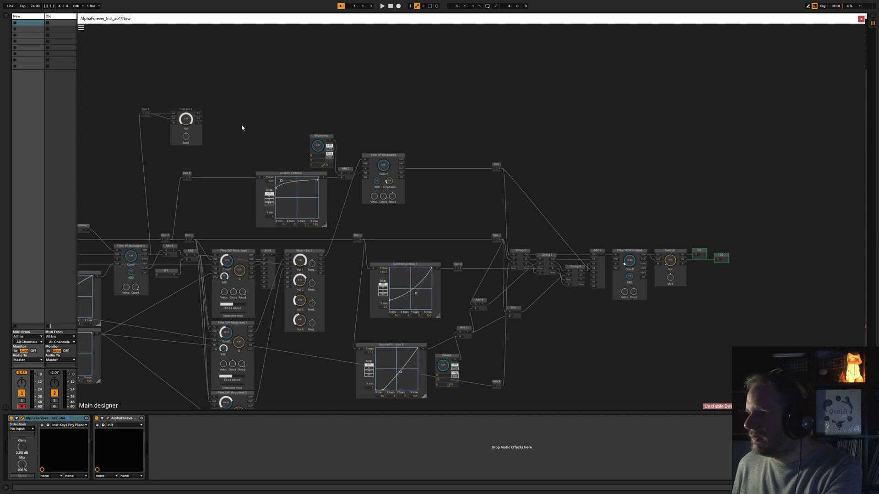
drag(198, 119, 655, 254)
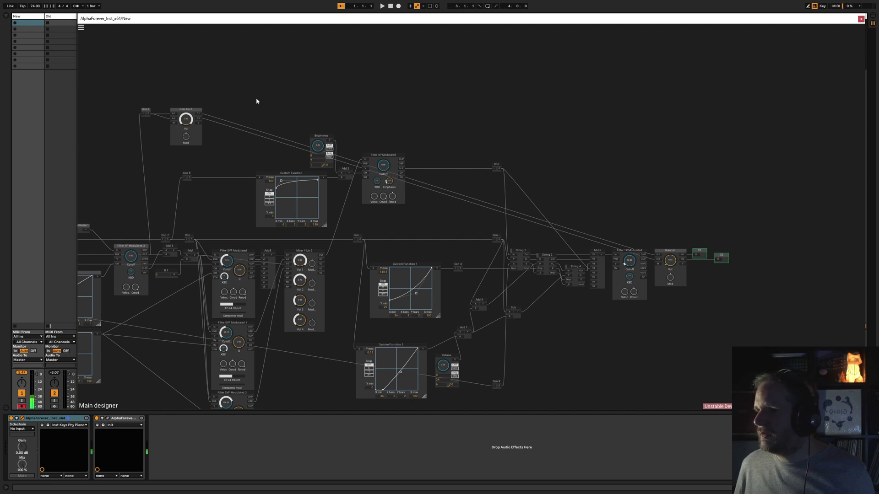
- Rewire the connector ahead of the new Gain Lin so it takes its signal from Mul 6
drag(256, 99, 422, 114)
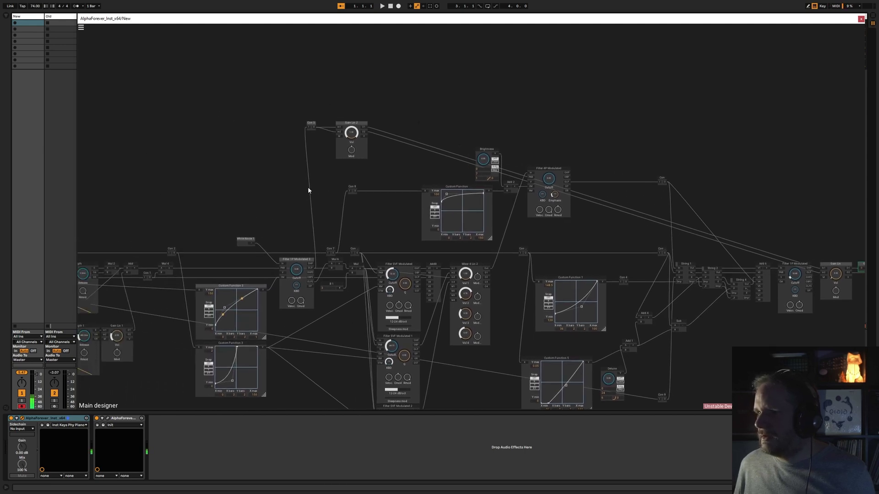
drag(350, 261, 309, 130)
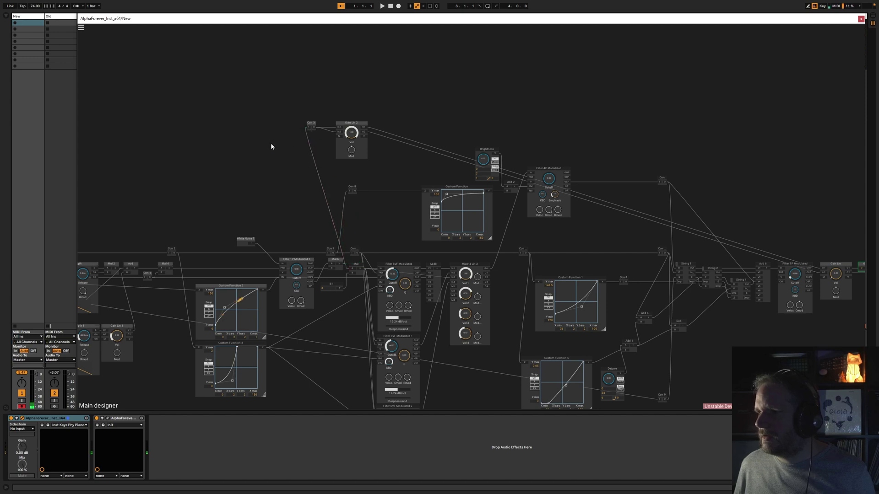
drag(205, 171, 425, 155)
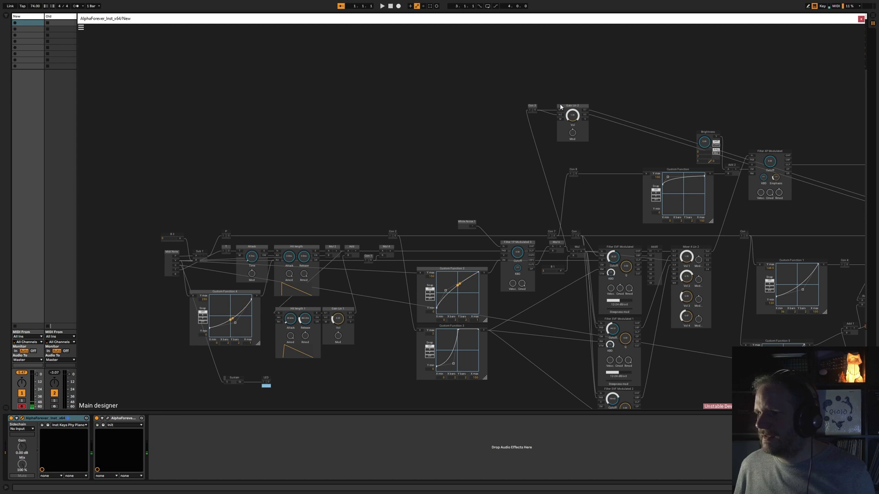
drag(489, 144, 315, 181)
- Rewire the connector ahead of the new Gain Lin so it takes its signal from Mixer 4 Lin 2
scroll(441, 265, up, 3)
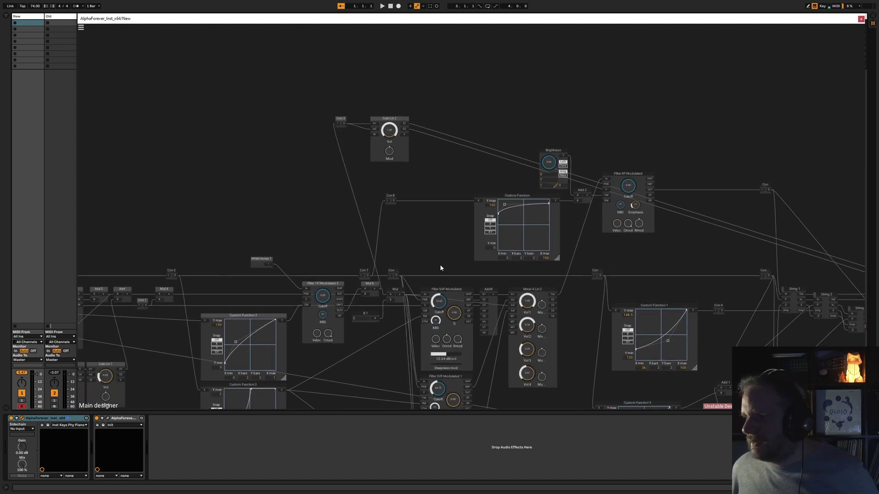
drag(506, 369, 525, 356)
drag(552, 252, 337, 82)
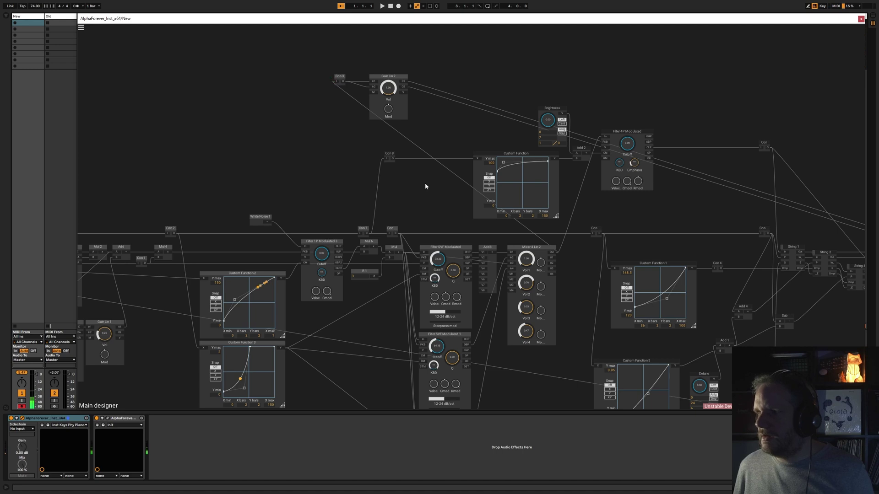
- Rewire the connector ahead of the new Gain Lin so it takes its signal from the Filter 4P Modulated output
drag(617, 202, 465, 251)
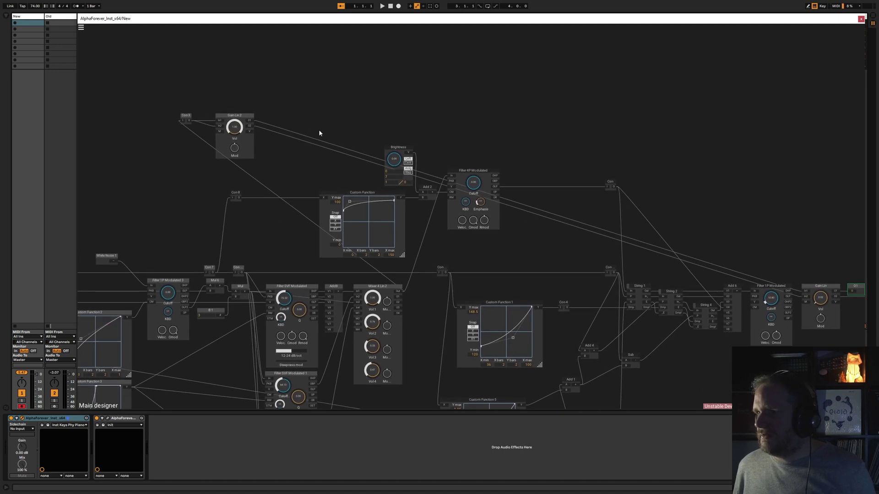
drag(496, 186, 182, 121)
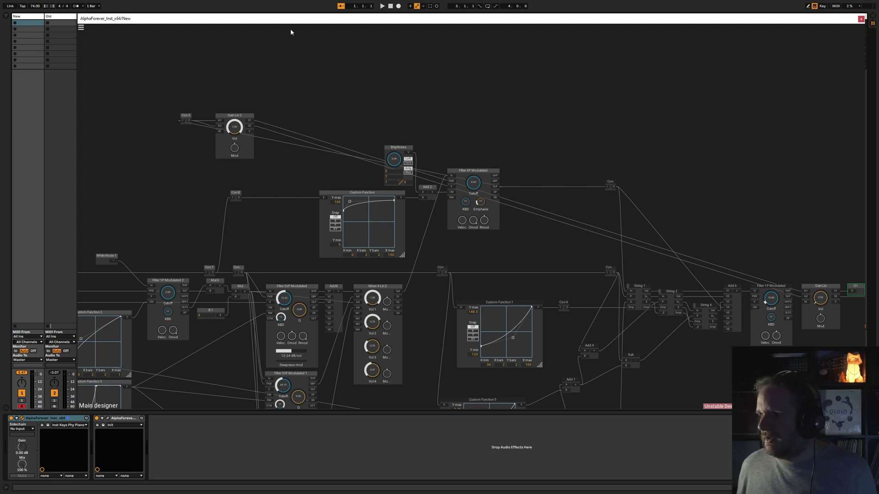
- Examine the String modules with their tuning functions, and the filter and gain stage at the end of the patch
drag(536, 224, 339, 140)
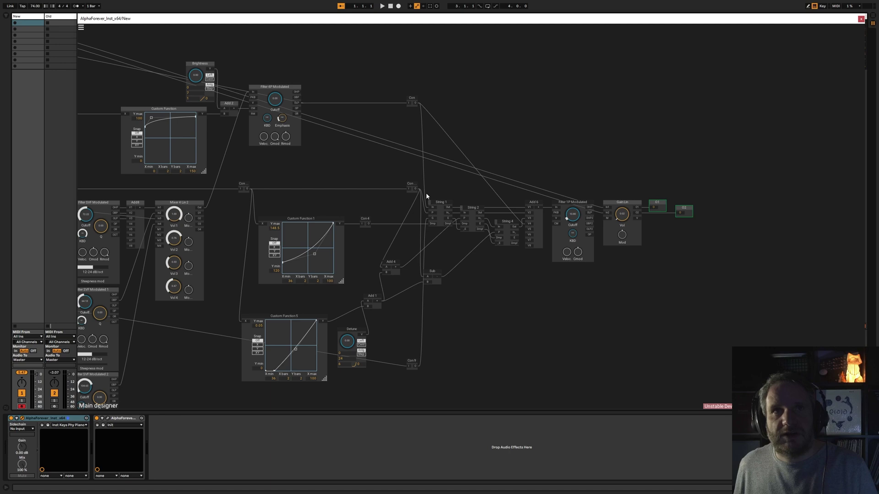
scroll(301, 202, left, 4)
scroll(301, 202, down, 2)
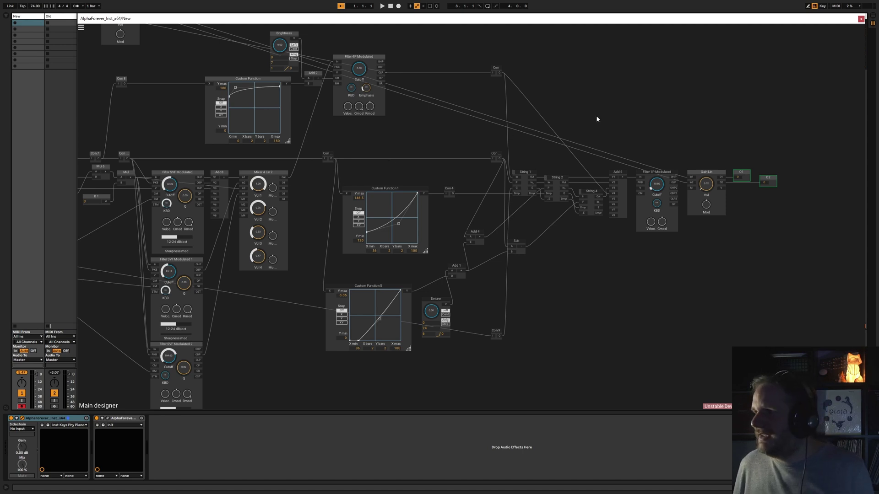
scroll(530, 136, right, 3)
scroll(529, 136, up, 1)
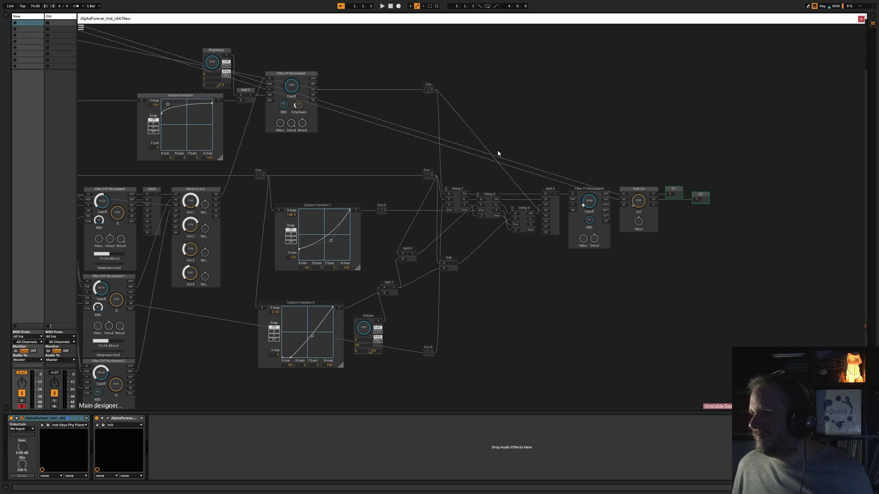
- Open the String 1 module and inspect the Delay in its signal chain
drag(497, 150, 437, 191)
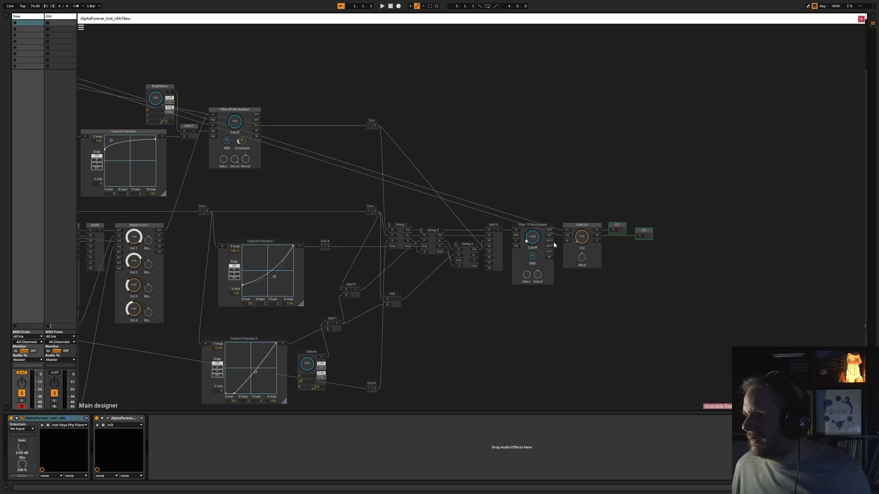
drag(572, 232, 568, 237)
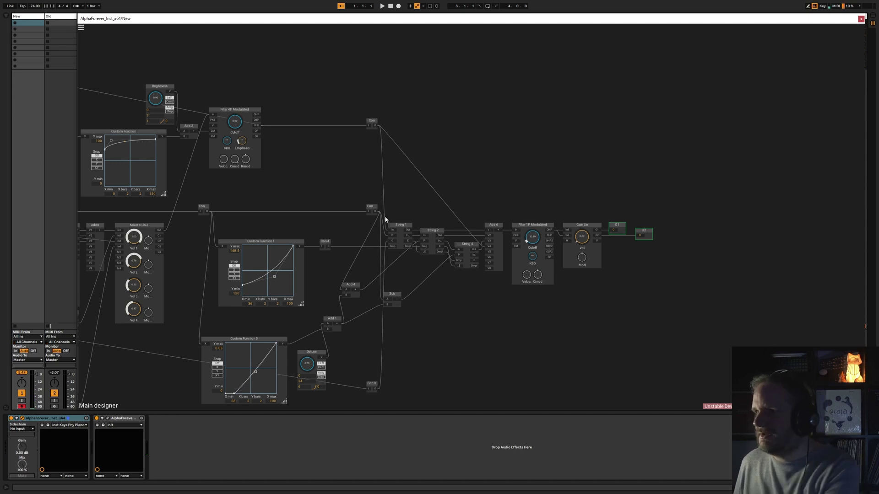
drag(384, 216, 485, 287)
click(484, 287)
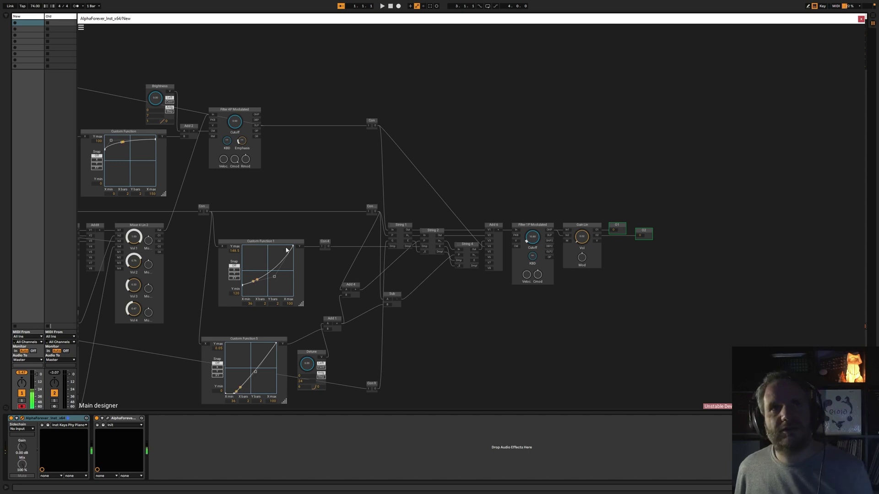
scroll(396, 249, up, 5)
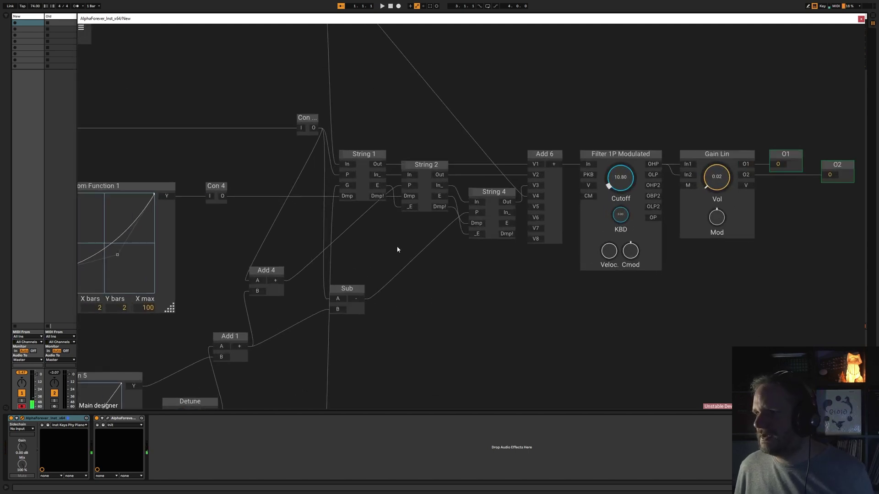
double_click(441, 238)
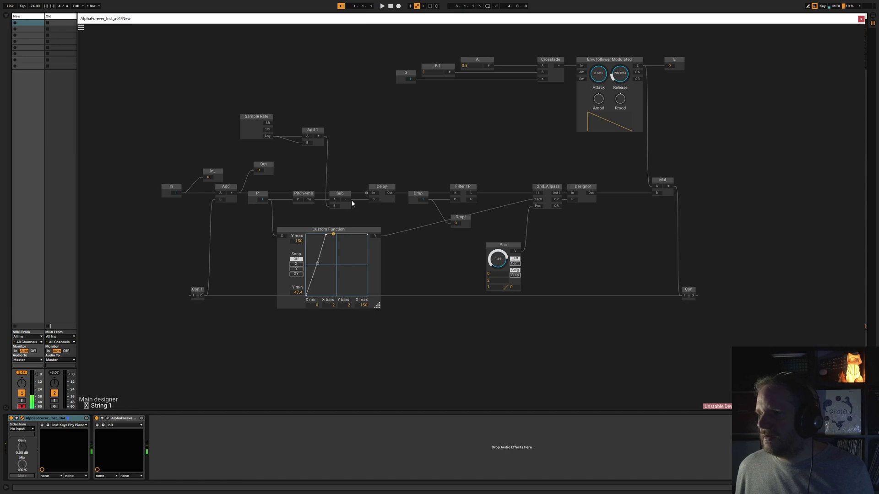
click(380, 196)
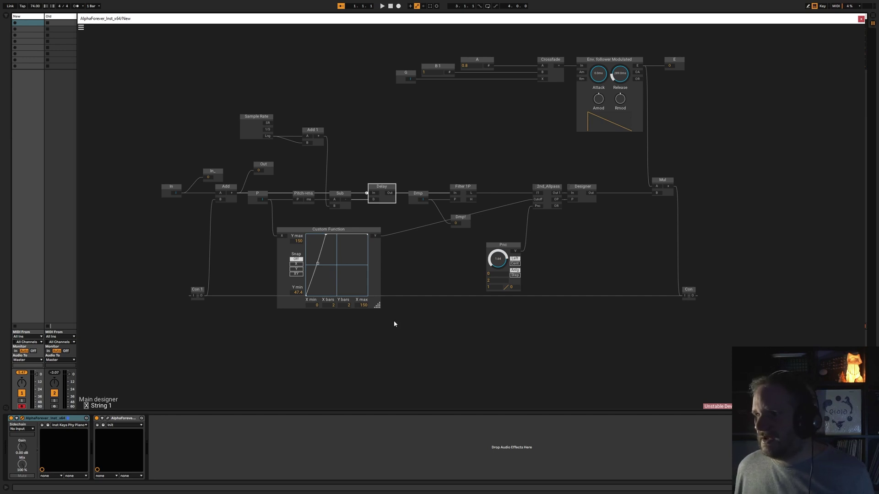
- Add a Delay module in the empty area below the String 1 circuit
drag(395, 378, 414, 289)
right_click(414, 289)
text(de)
mouse_move(459, 303)
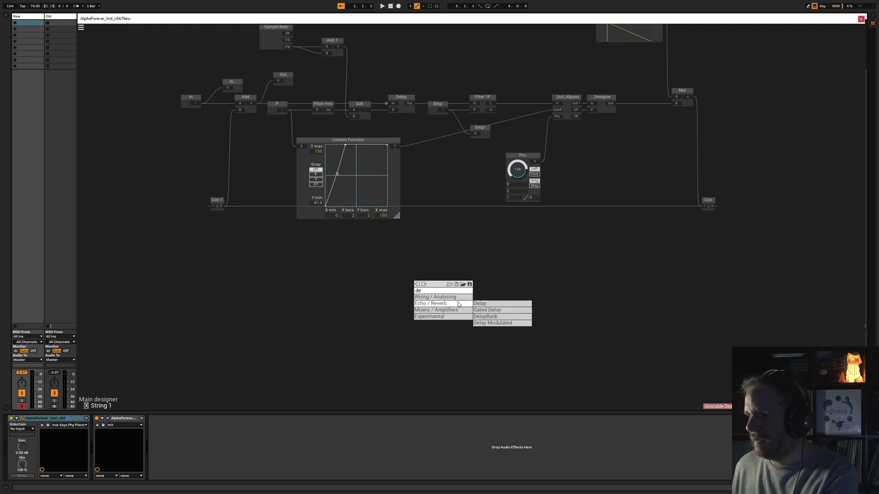
text(la)
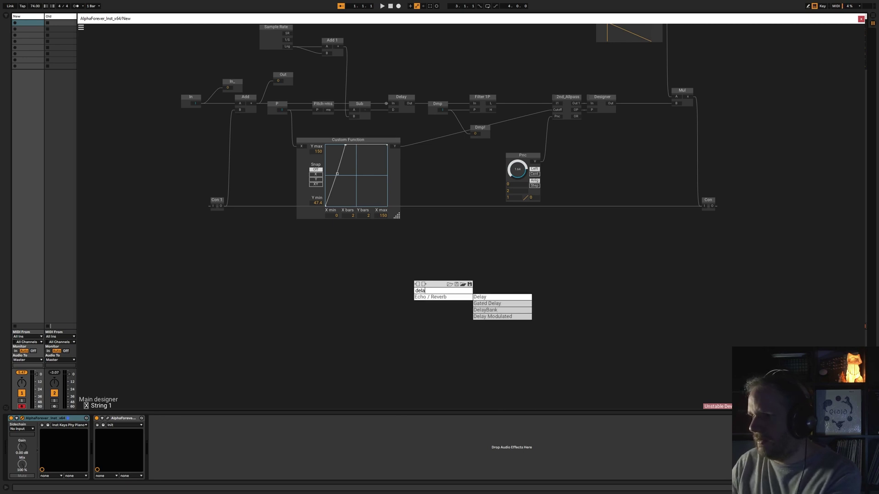
click(486, 298)
double_click(420, 313)
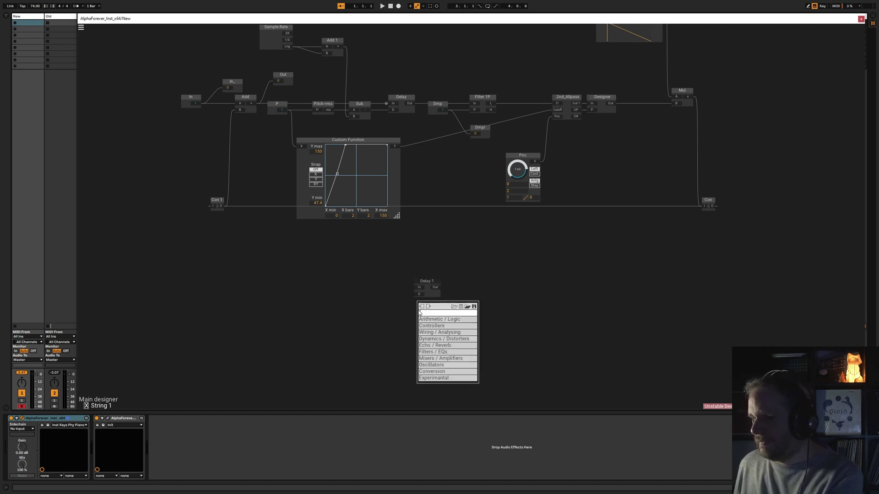
click(487, 271)
- Add an Add module ahead of Delay 1, with its sum feeding the delay's input
double_click(418, 289)
text(add)
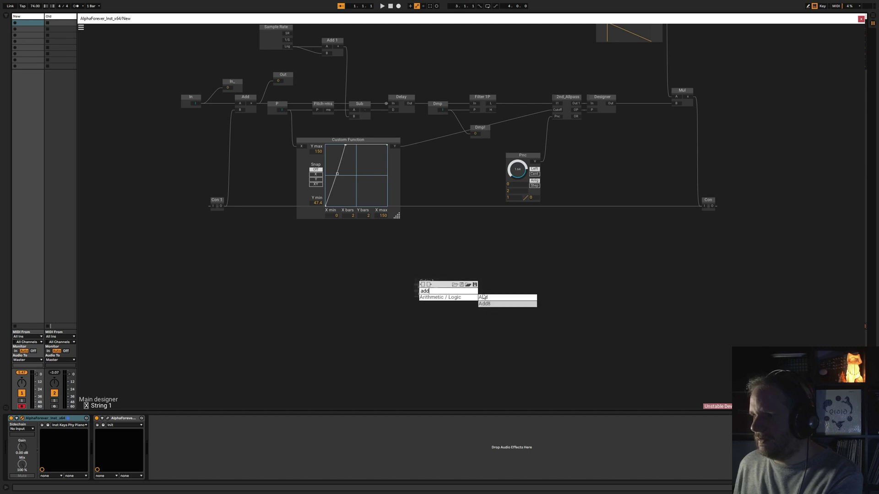
click(484, 298)
drag(365, 297, 368, 295)
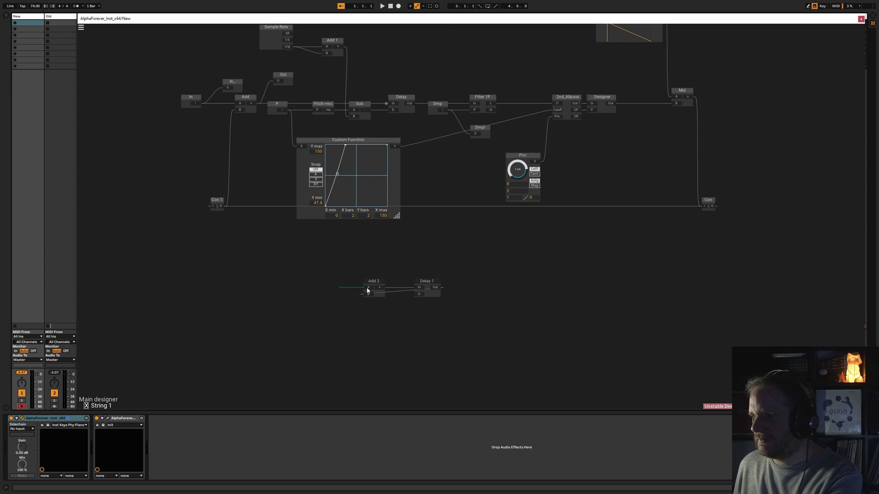
- Create an input feeding A of Add 2 and an output taken from its sum
right_click(367, 288)
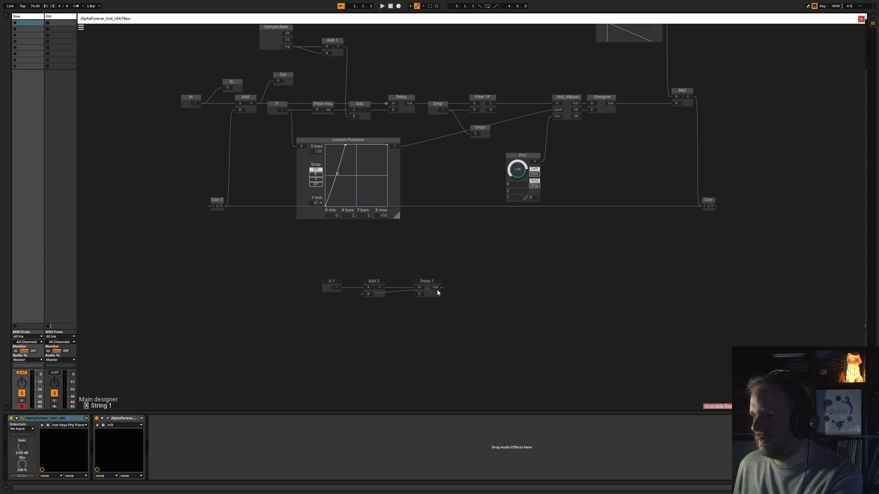
drag(379, 288, 416, 258)
click(463, 276)
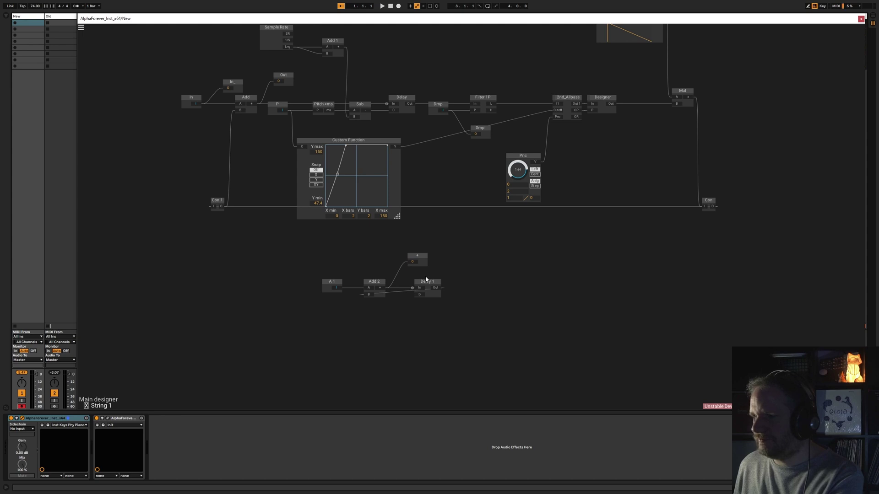
- Insert a Mul module in the feedback path from Delay 1's output back to B of Add 2
right_click(367, 294)
text(mul)
click(434, 303)
drag(318, 291, 369, 294)
- Add a knob controlling the B input of Mul 1 and set the feedback amount to 0.82
double_click(393, 327)
scroll(453, 343, up, 5)
drag(443, 327, 503, 261)
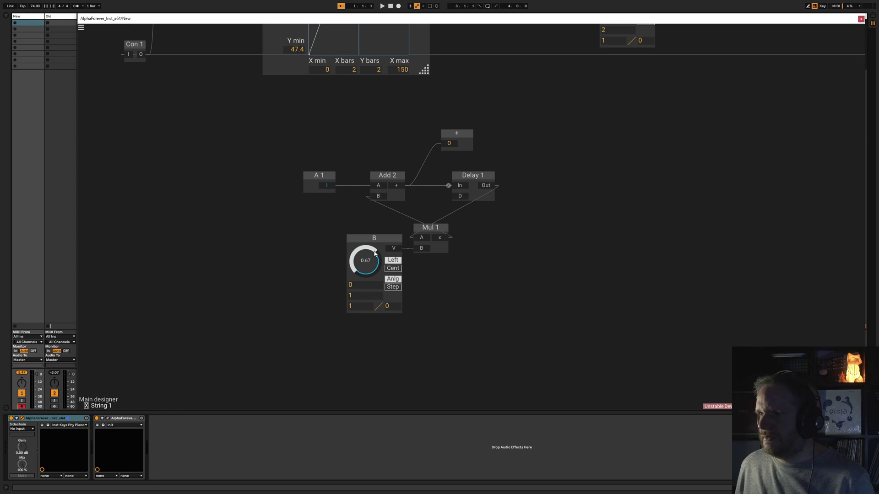
drag(378, 253, 371, 226)
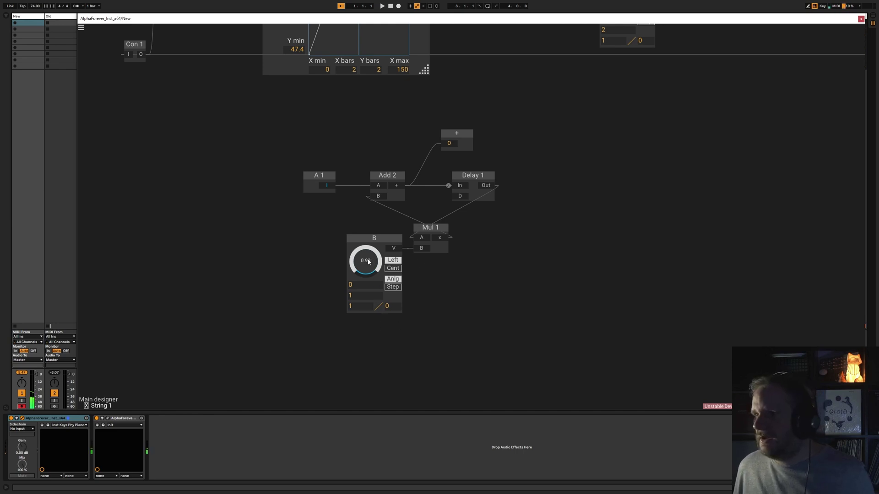
drag(369, 262, 373, 273)
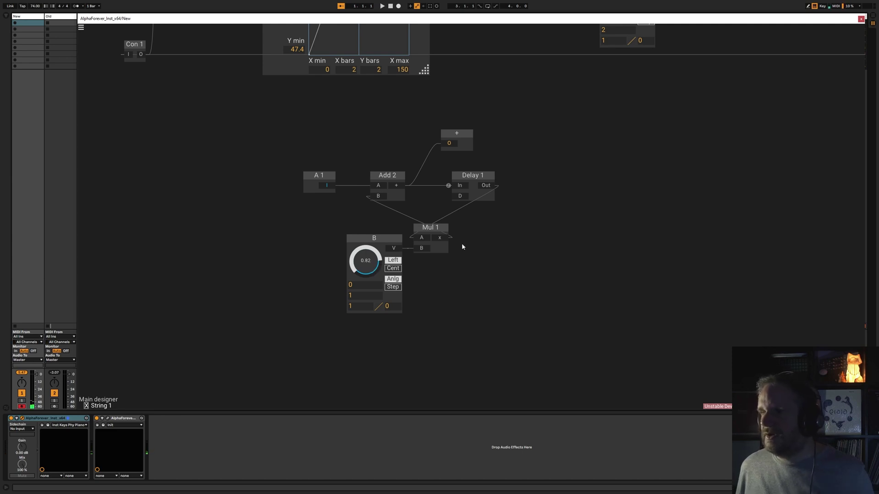
- Compare the simple feedback loop with the Delay and Add modules of the original string circuit
drag(487, 216, 433, 261)
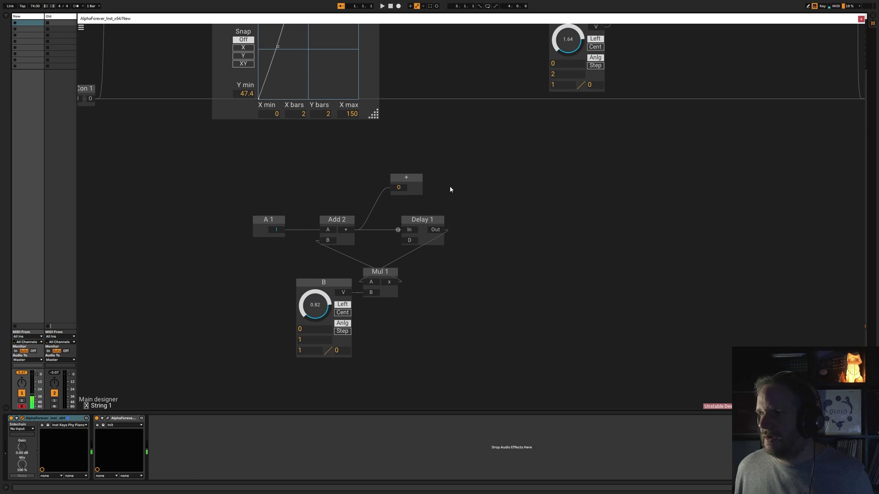
drag(466, 205, 430, 212)
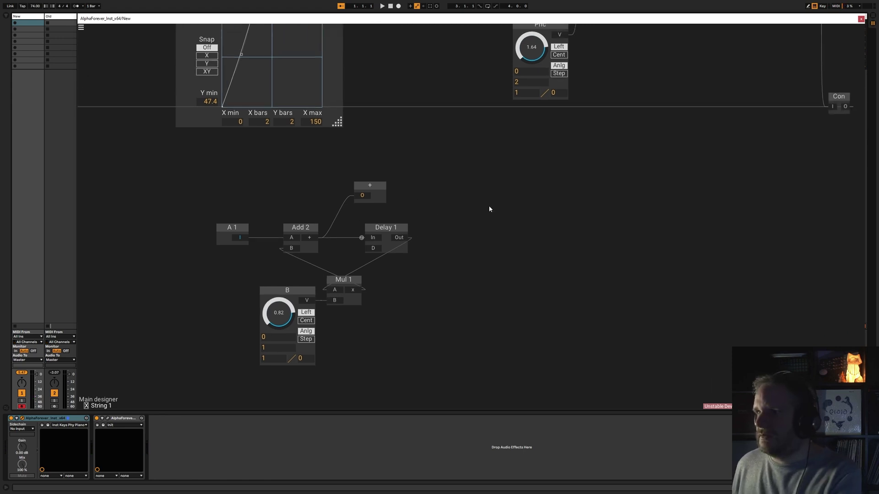
scroll(499, 220, up, 2)
scroll(528, 258, down, 6)
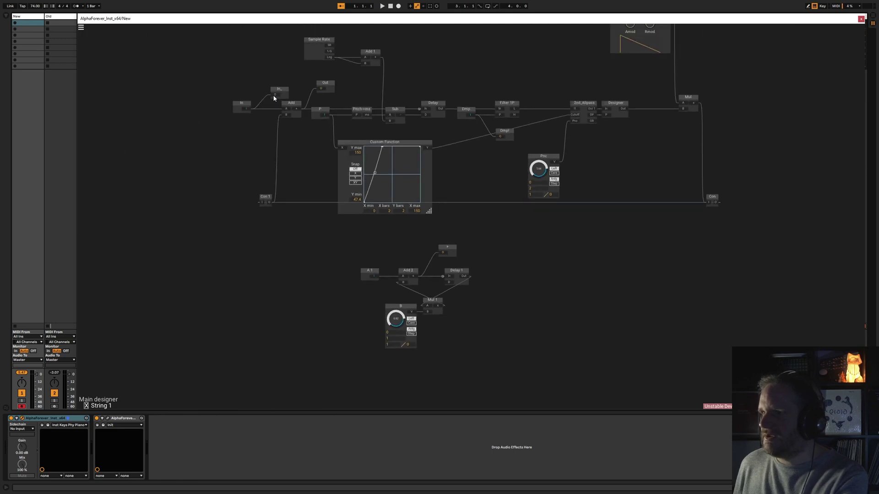
click(438, 117)
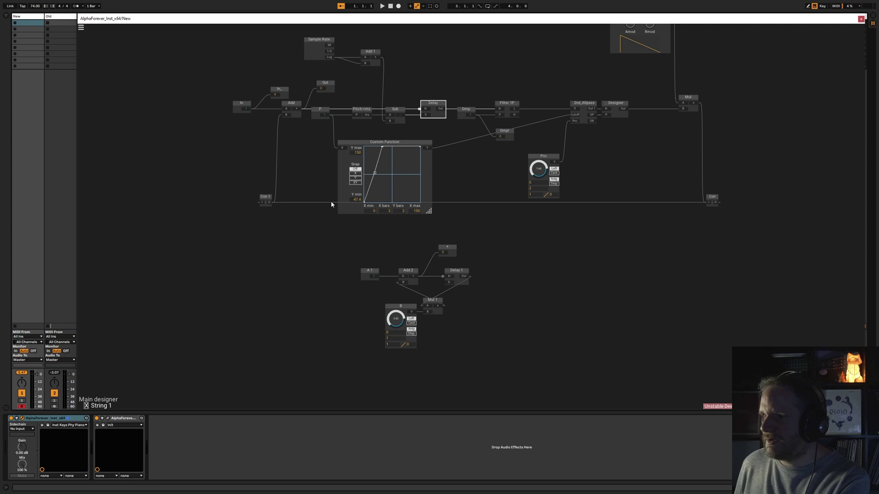
click(297, 115)
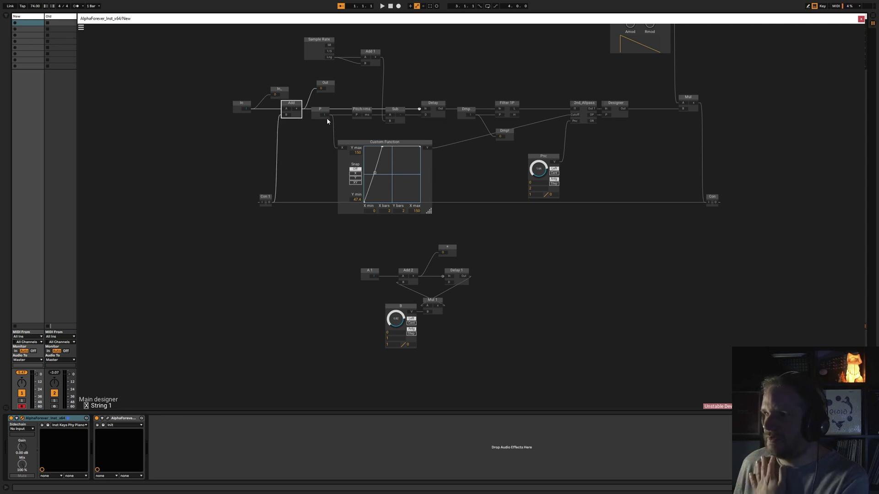
- Examine how pitch reaches the Delay through Pitch->ms and Sub, and the Filter 1P that follows it
drag(308, 125, 415, 106)
drag(298, 28, 384, 74)
click(405, 92)
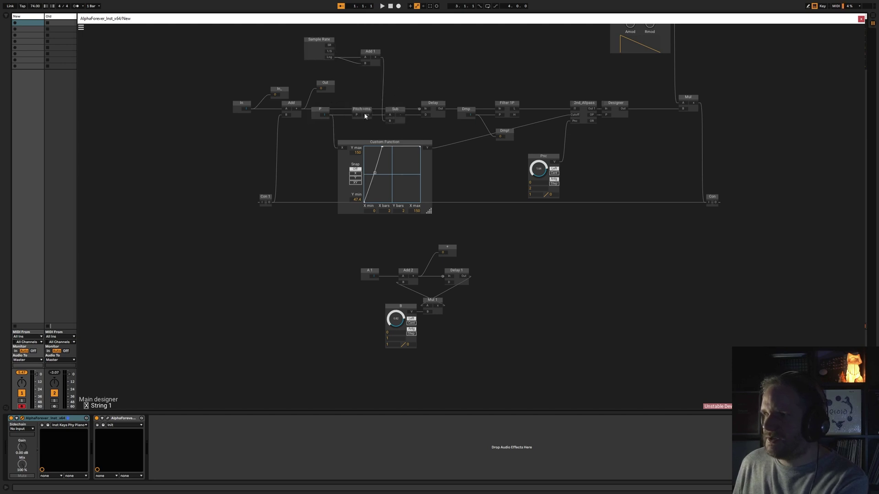
click(316, 112)
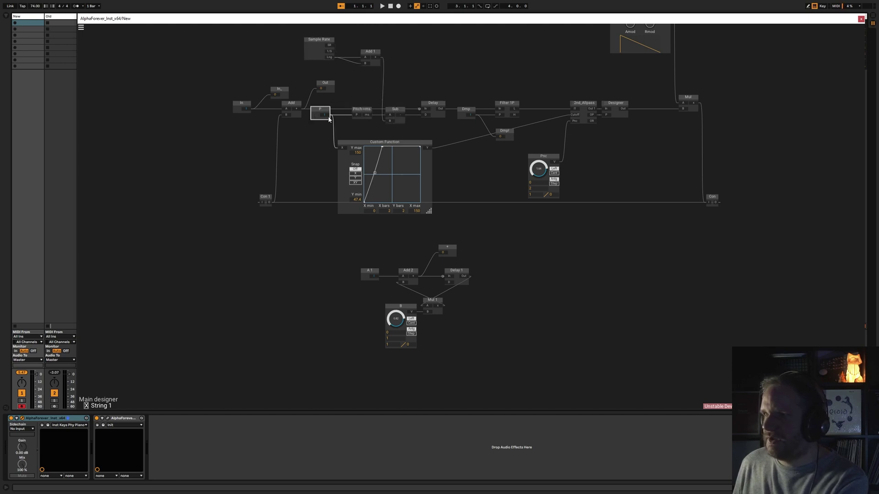
click(361, 112)
click(436, 115)
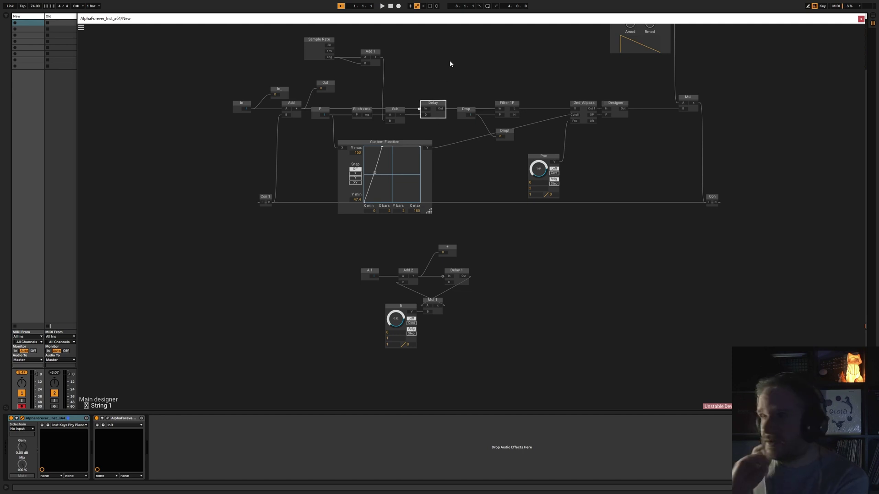
click(424, 67)
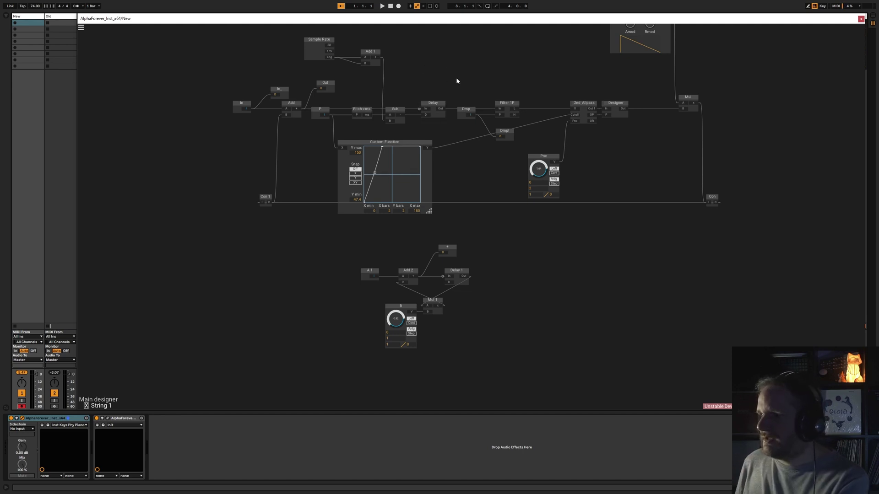
click(504, 104)
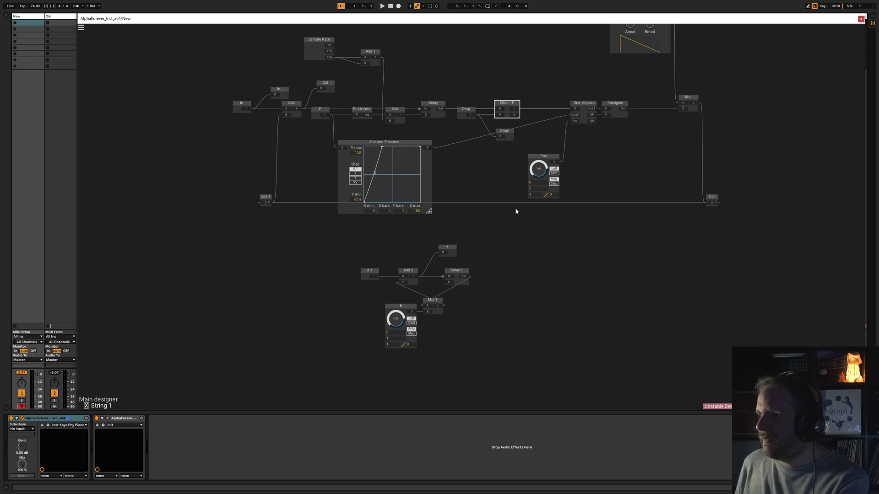
- Insert a Filter 1P Modulated between Delay 1 and Mul 1, using its OLP output and a cutoff of 118.12
scroll(512, 283, up, 2)
double_click(447, 272)
text(fil)
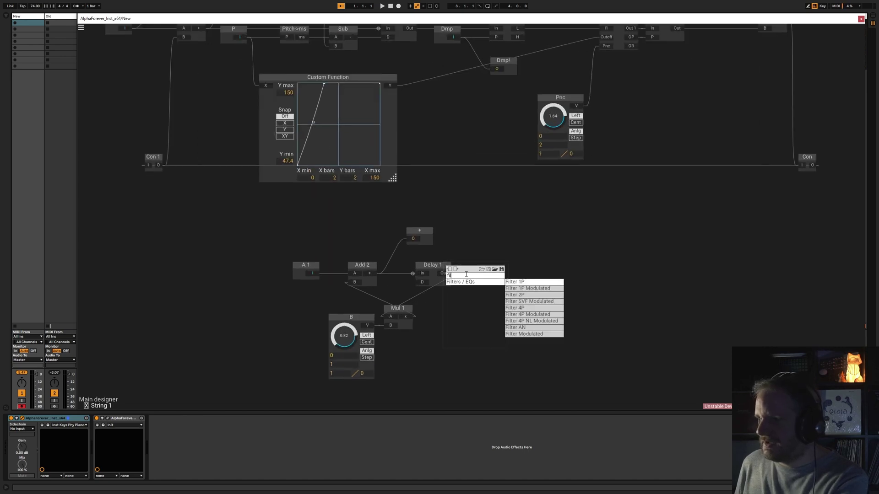
click(528, 289)
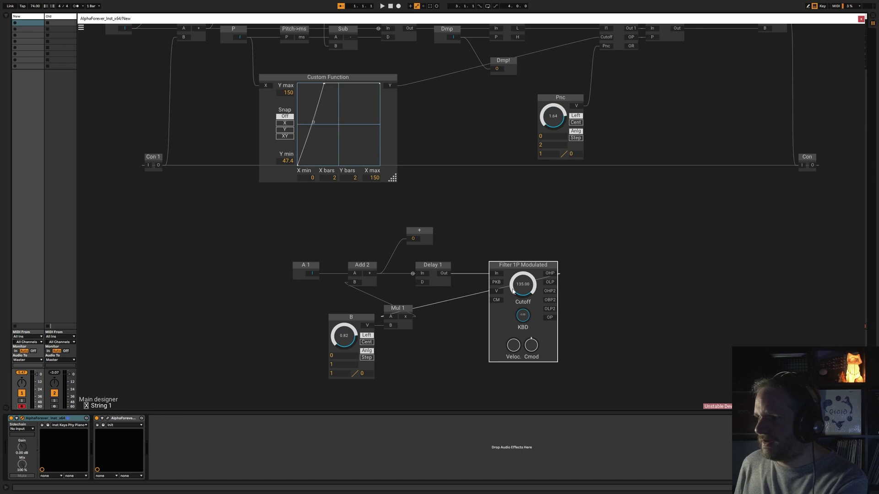
drag(549, 282, 528, 251)
scroll(529, 251, down, 3)
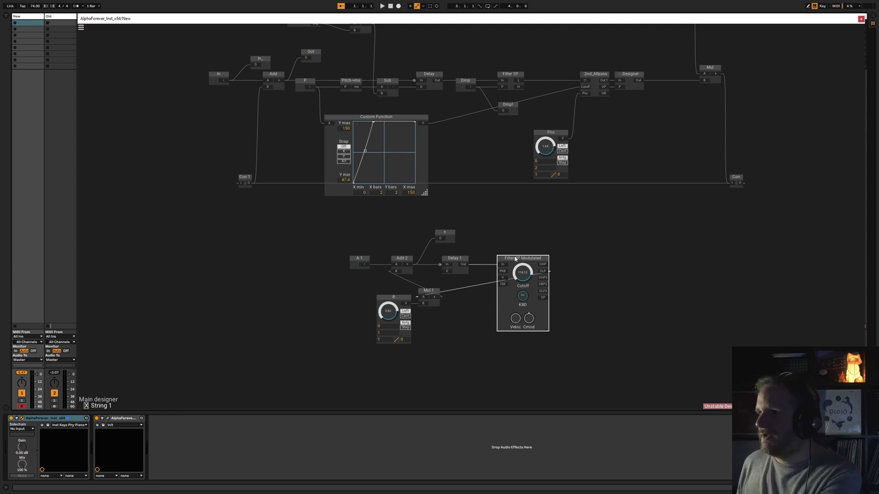
drag(525, 243, 458, 262)
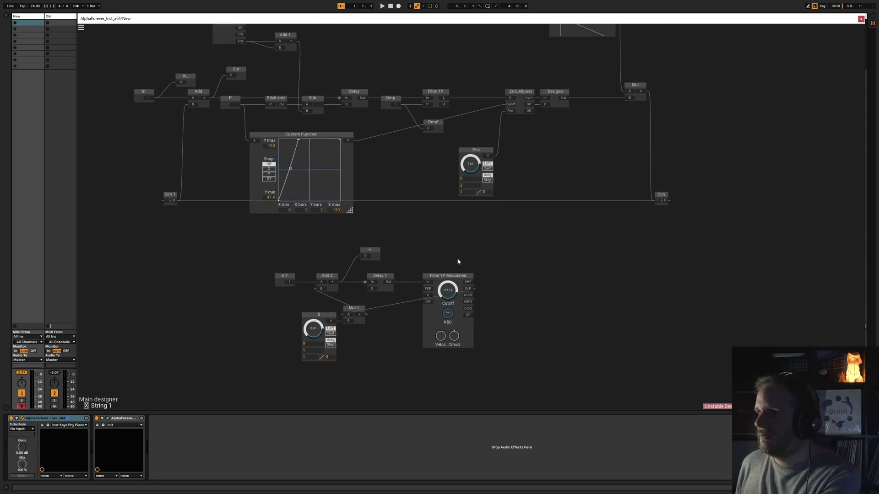
click(519, 94)
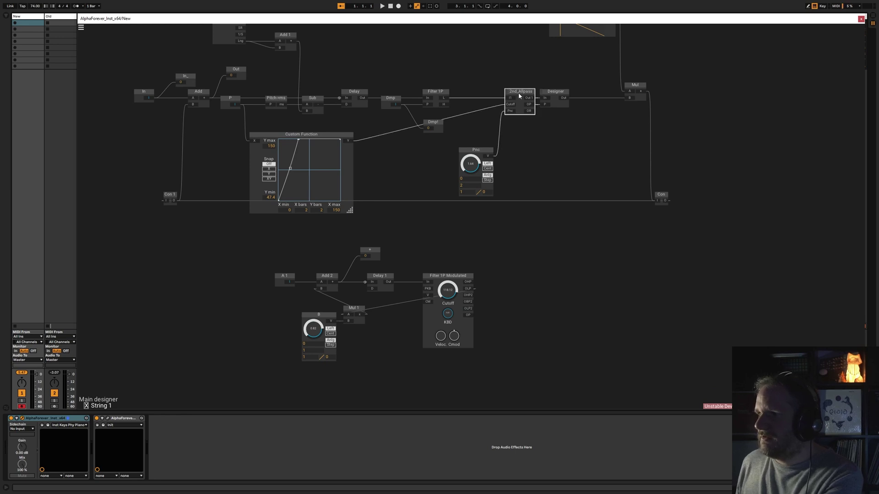
click(449, 275)
key(Delete)
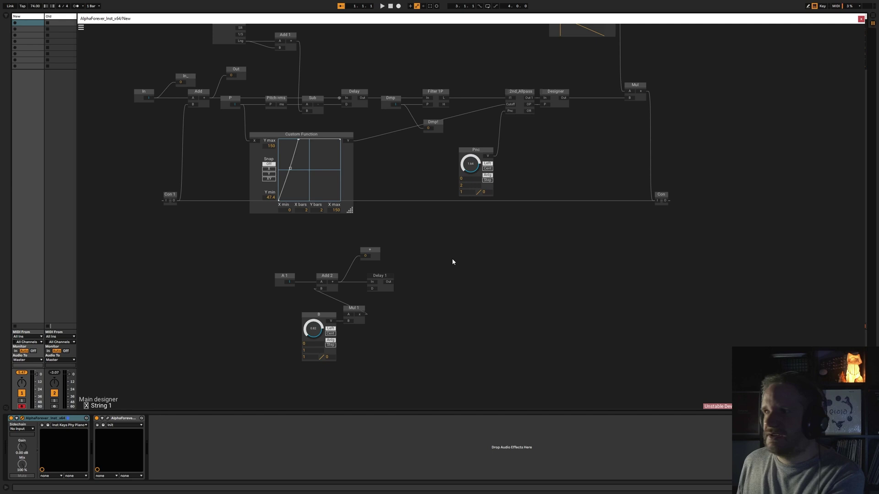
key(ctrl+z)
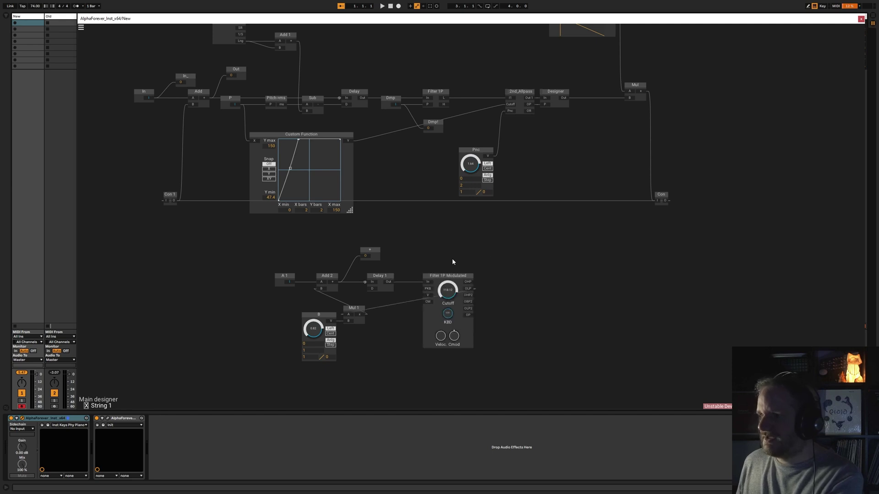
- Copy the 2nd_Allpass module and paste it beside the Filter 1P Modulated in the demonstration loop
click(519, 107)
key(ctrl+c)
key(ctrl+v)
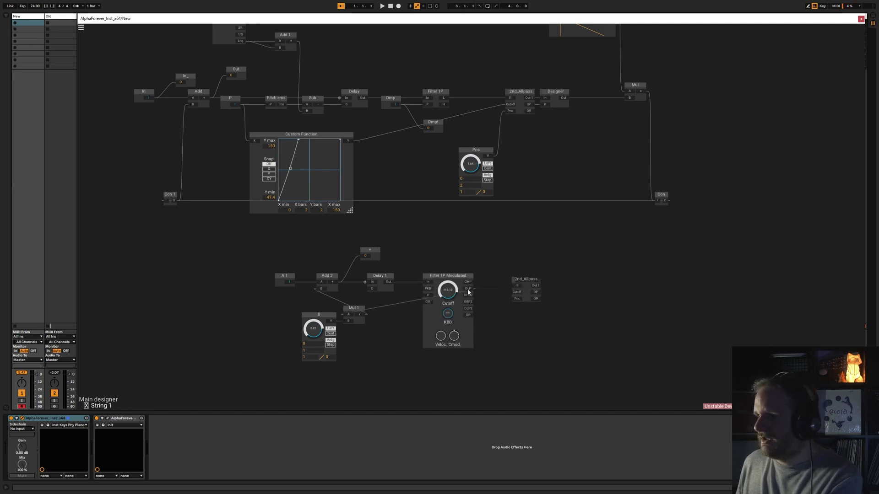
scroll(549, 290, up, 5)
double_click(518, 285)
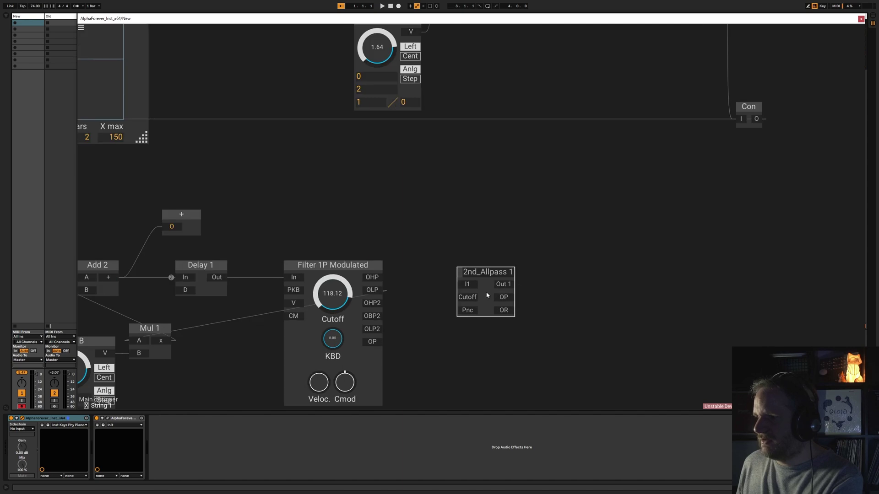
- Examine the 2nd_Allpass 1 circuit, following Filter 2P through Add 2 and Add 5 to Sub 1
scroll(326, 322, up, 3)
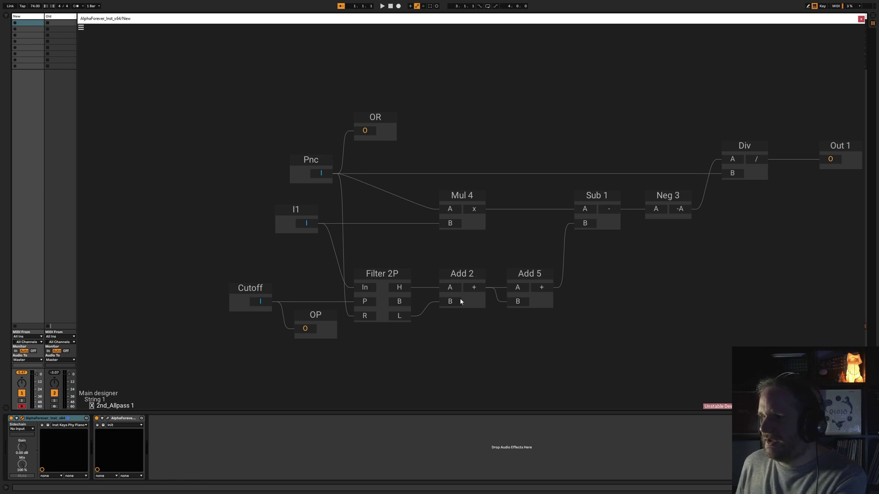
click(402, 293)
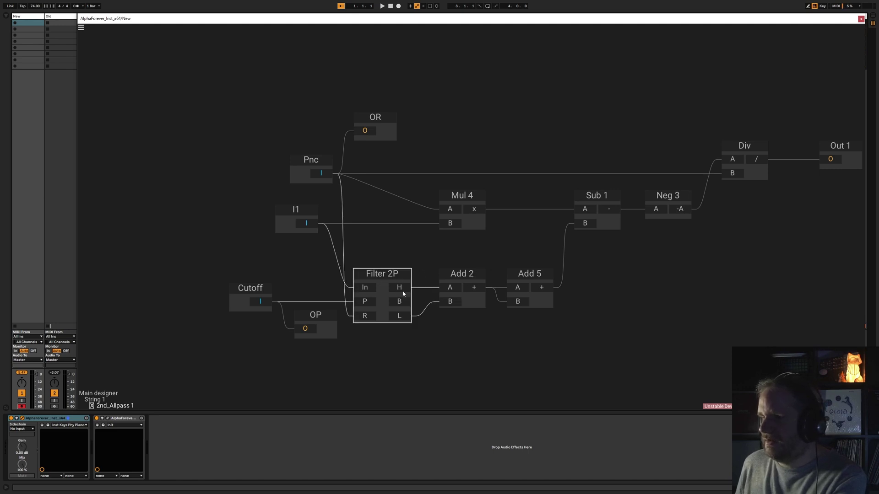
click(469, 335)
click(541, 306)
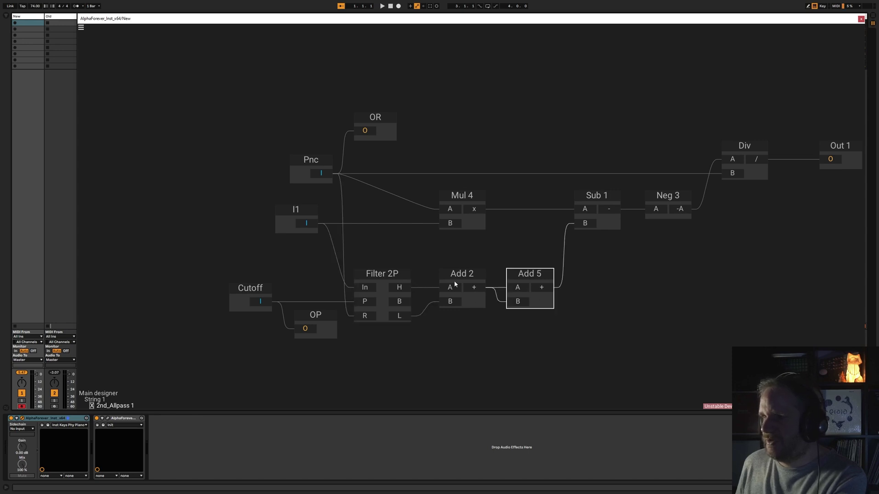
drag(627, 287, 593, 315)
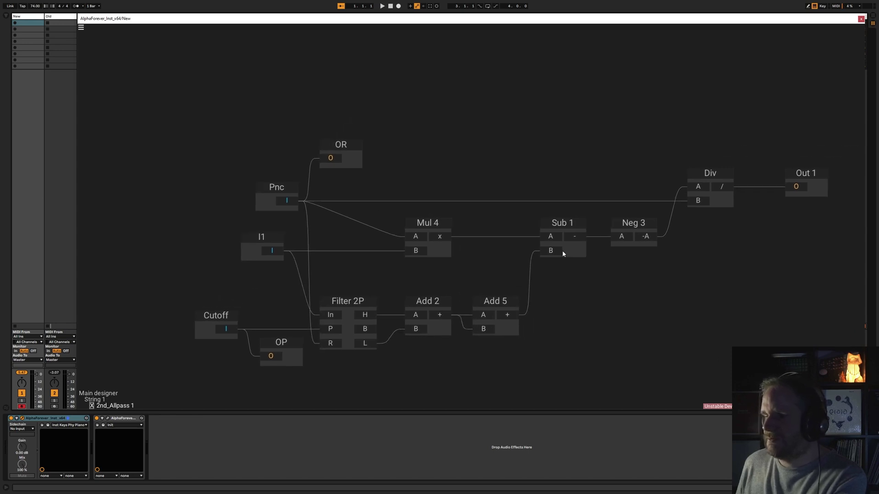
double_click(495, 144)
click(488, 212)
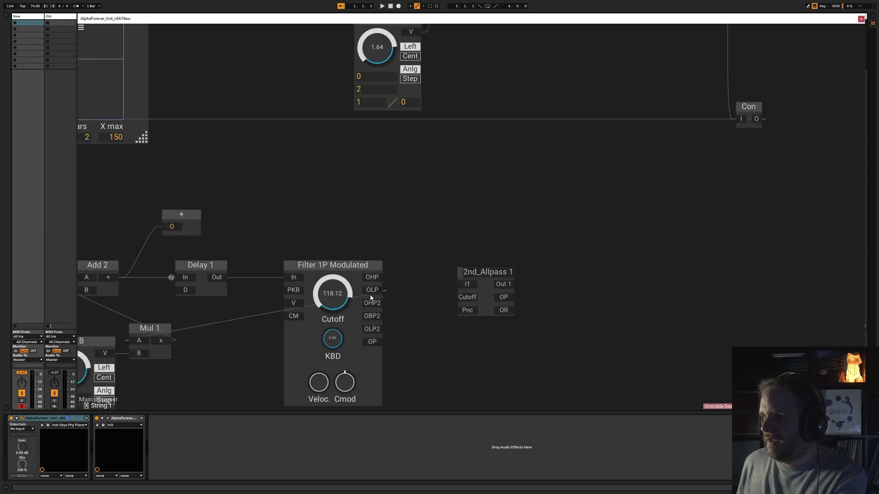
- Connect the OLP output of the demonstration loop's Filter 1P Modulated to the I1 input of 2nd_Allpass 1
drag(384, 290, 446, 281)
scroll(523, 207, down, 1)
scroll(524, 206, down, 3)
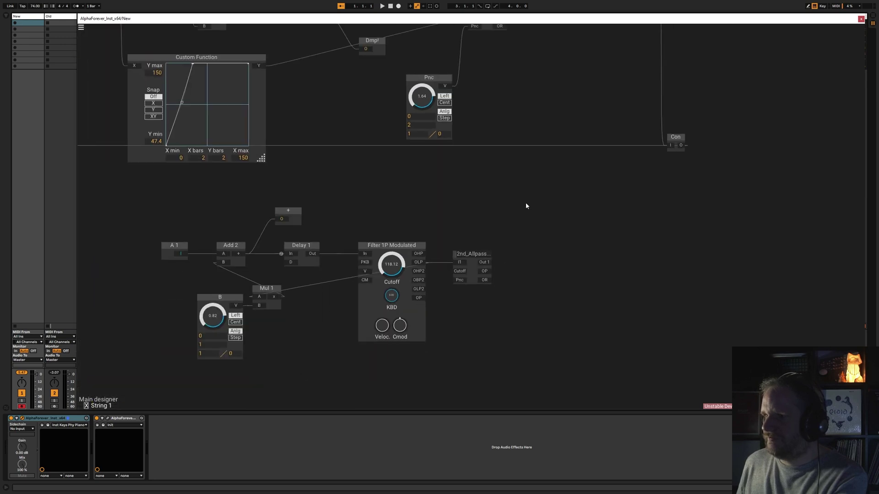
drag(526, 202, 437, 256)
scroll(437, 255, down, 1)
- Open the original circuit's Designer module and examine how its P input feeds Filter 1P 1
click(439, 97)
double_click(439, 95)
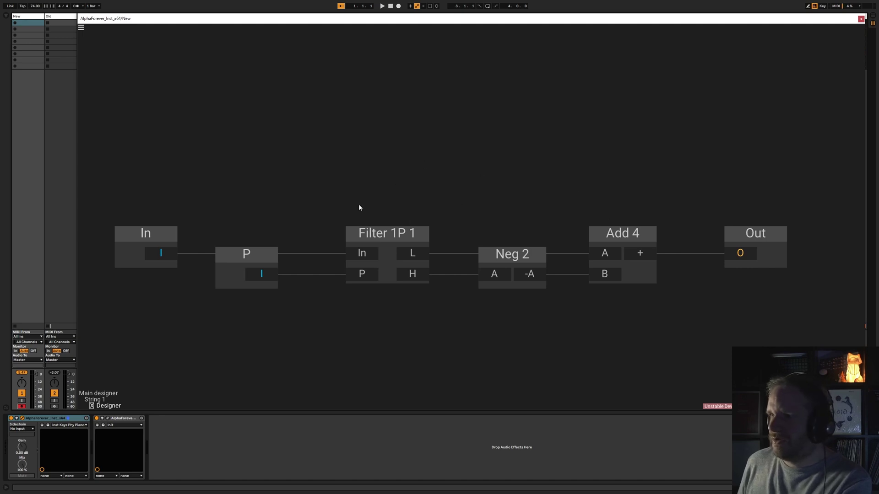
click(252, 261)
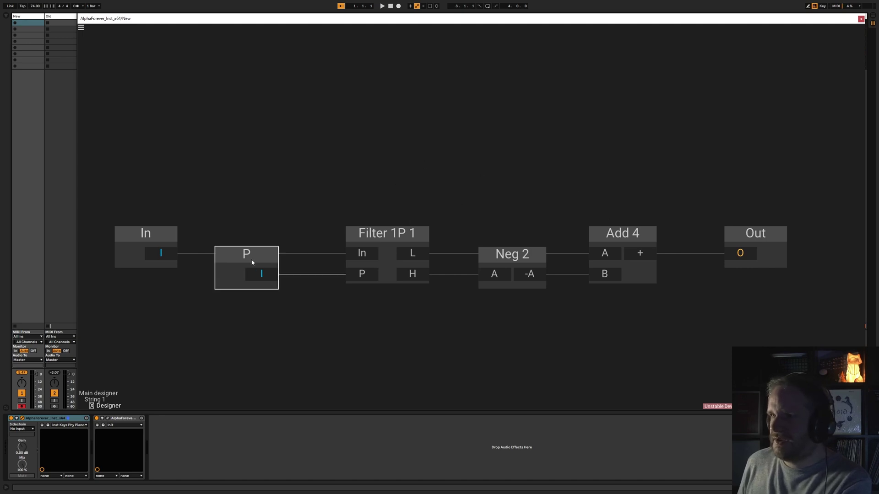
click(410, 201)
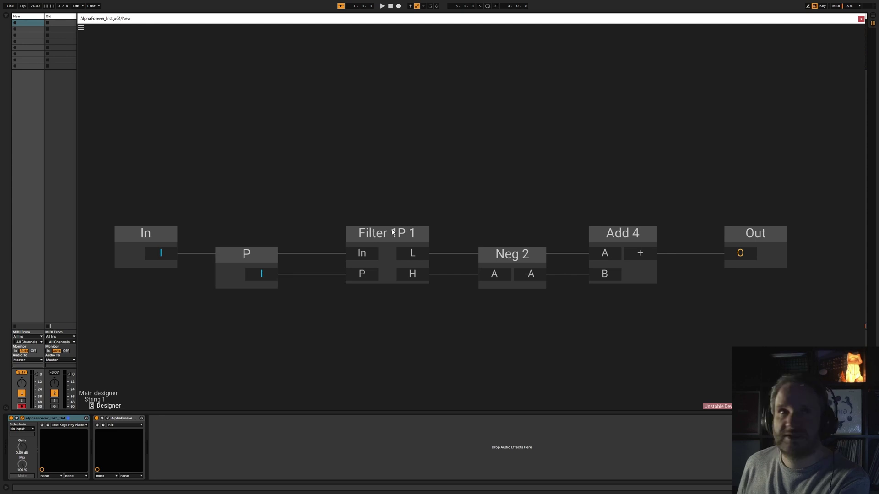
- Insert a ready-made Allpass module above the Filter 1P 1 chain for comparison and delete it again
right_click(402, 140)
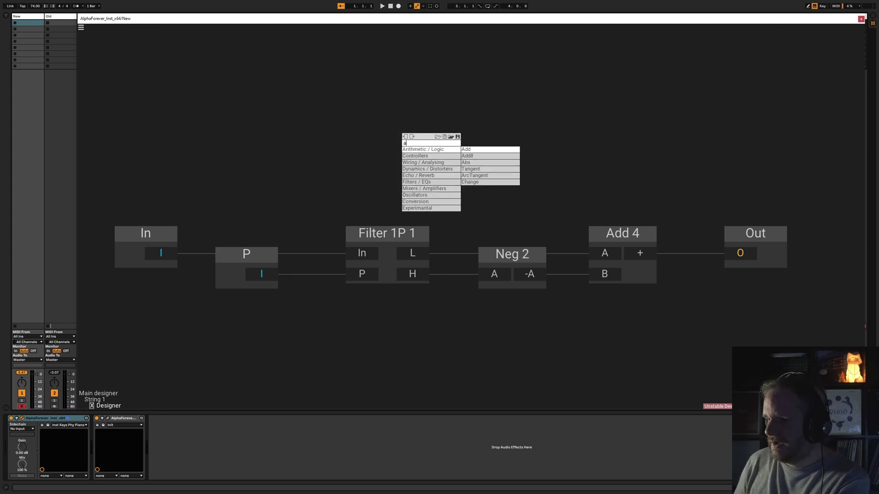
text(allp)
click(466, 149)
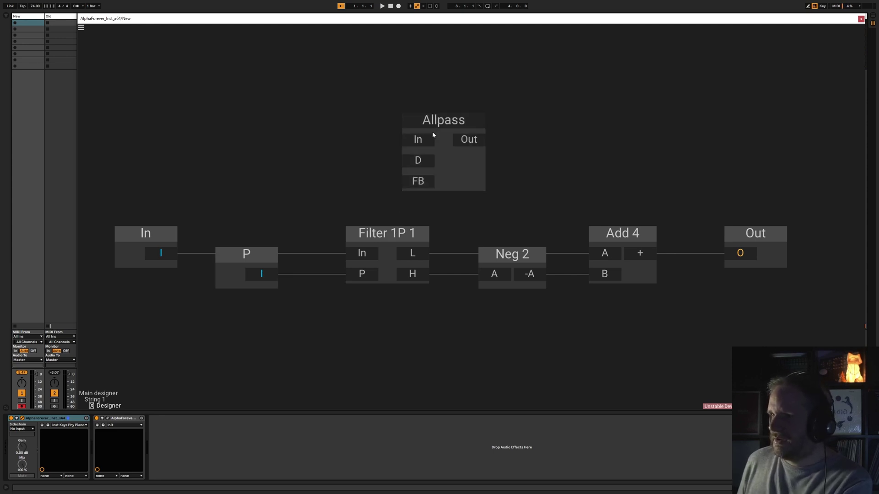
drag(432, 131, 391, 100)
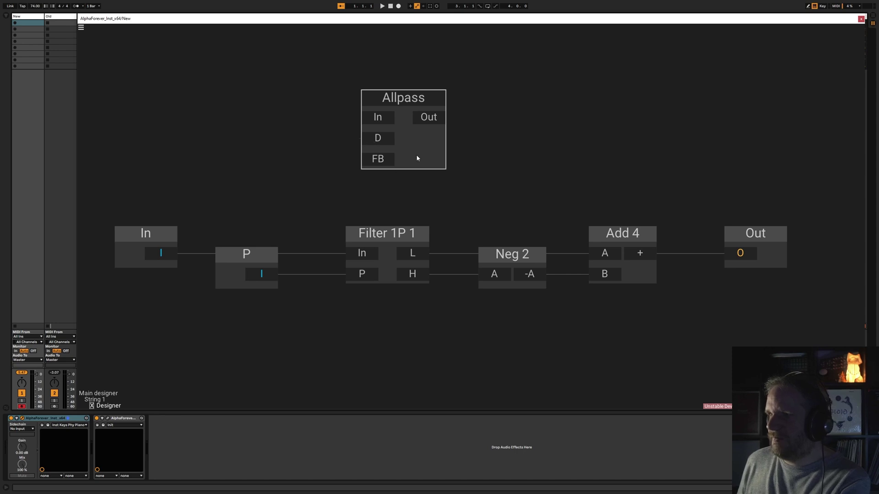
click(504, 153)
click(443, 153)
key(Delete)
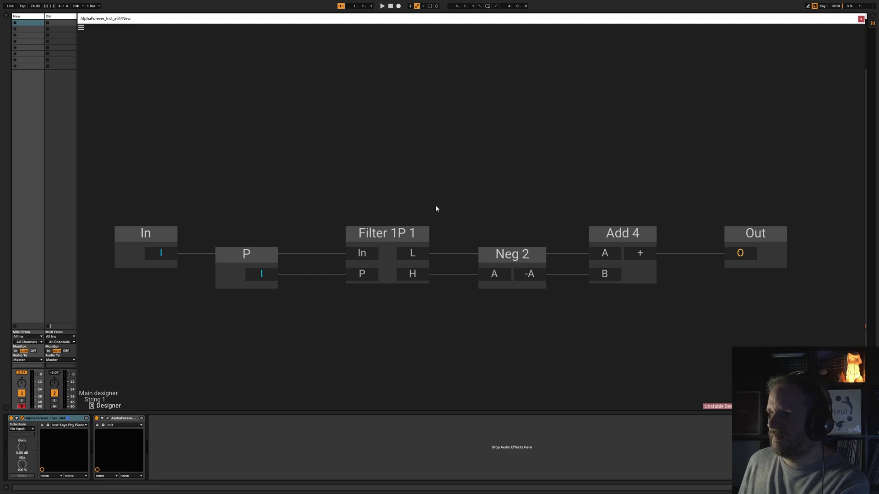
- Inspect Filter 1P 1 inside the Designer module and return to String 1
click(383, 234)
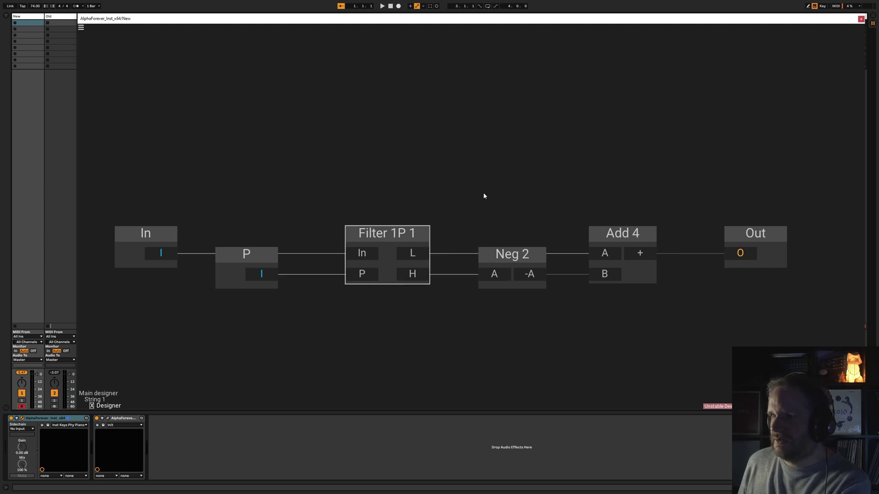
click(425, 173)
key(Escape)
click(469, 164)
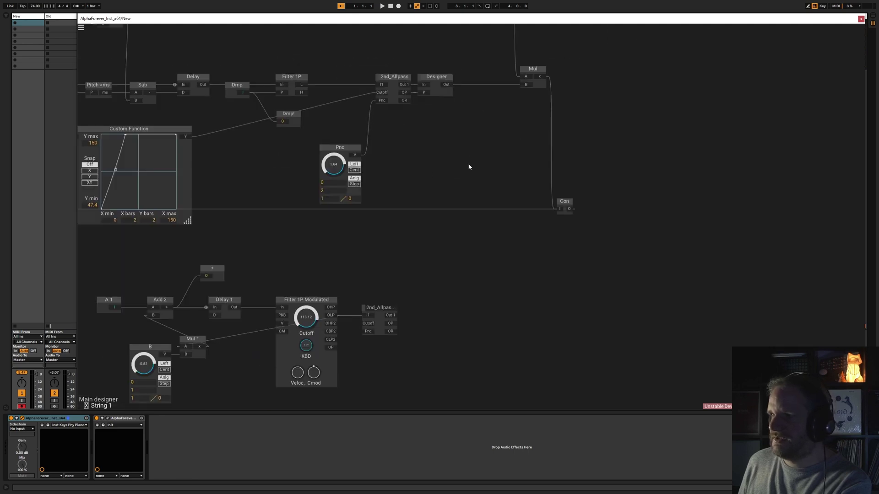
- Copy the Designer module into the demonstration loop, feed it from 2nd_Allpass 1 and route its output back to input B of Add 2
click(441, 92)
key(ctrl+v)
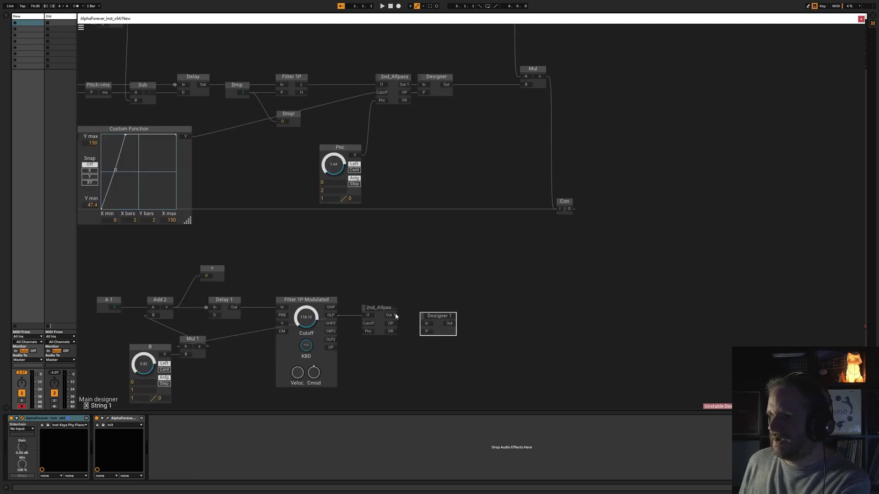
drag(391, 315, 550, 256)
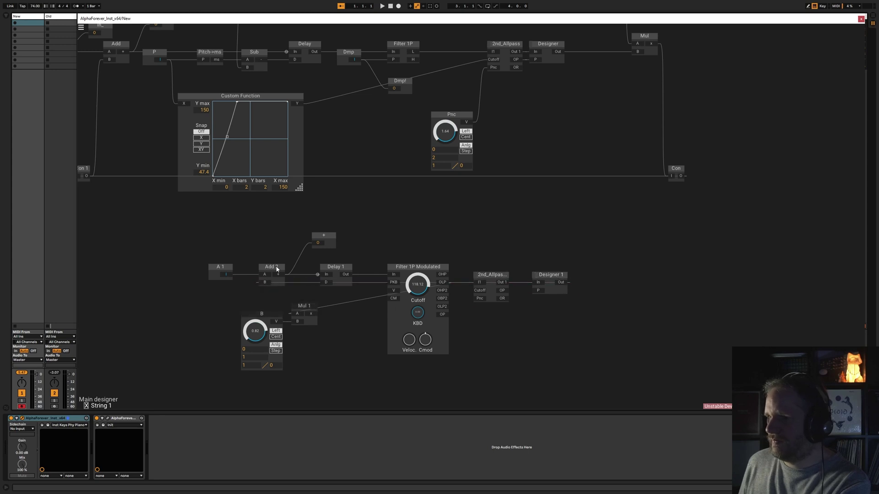
scroll(337, 212, down, 3)
drag(338, 212, 380, 238)
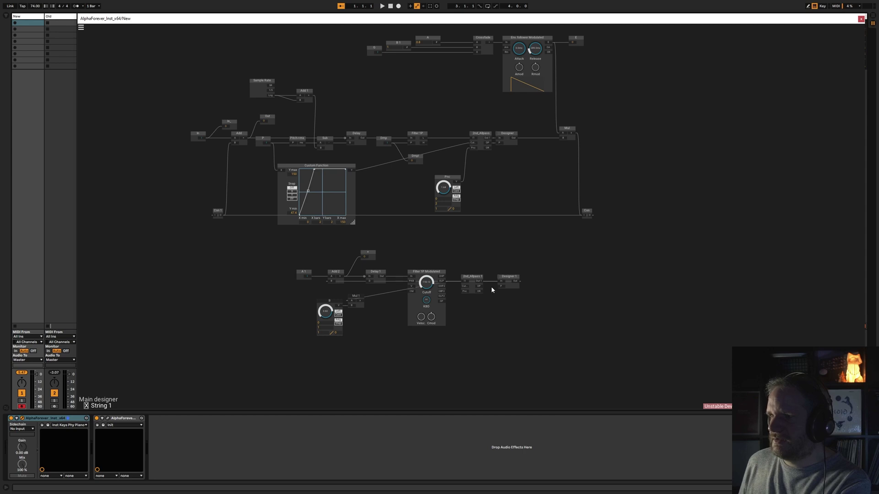
- Delete the entire demonstration loop beneath the original String 1 circuit and return to the main designer
drag(264, 239, 616, 339)
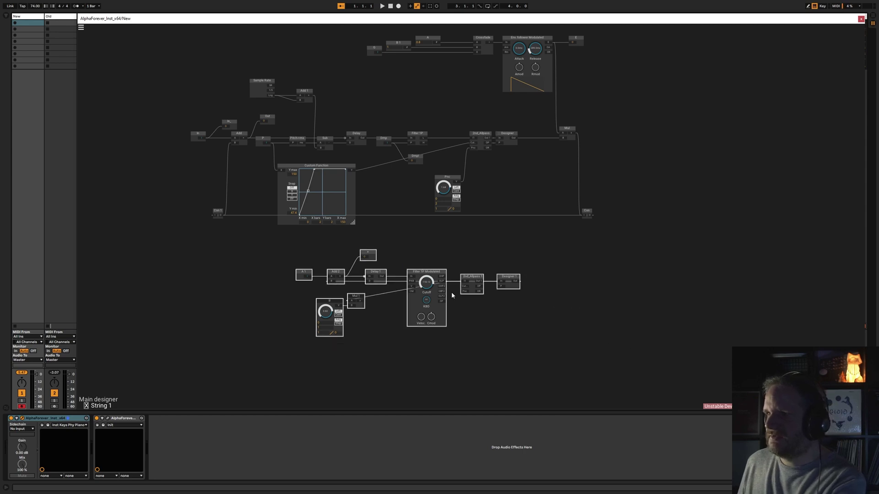
key(Delete)
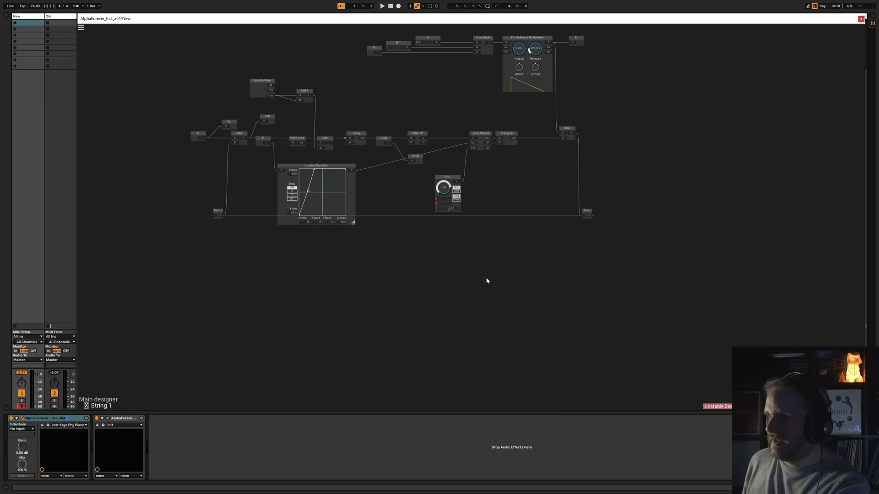
double_click(438, 269)
click(442, 227)
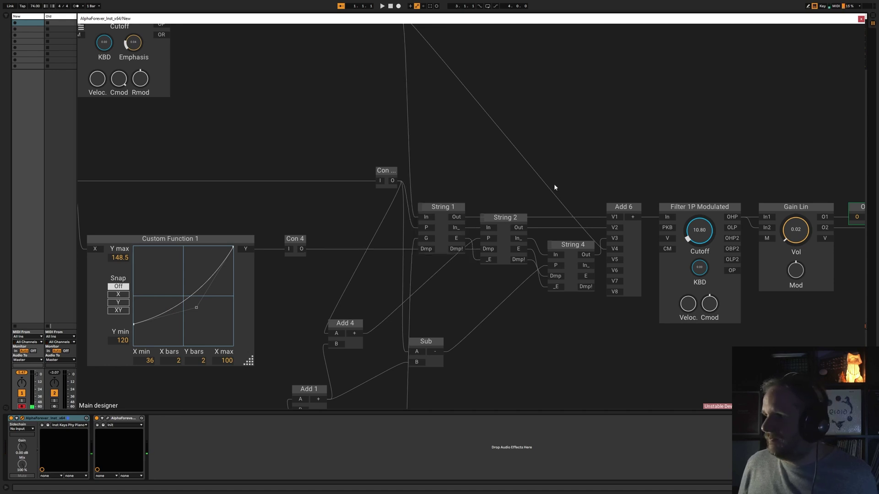
- Delete the single-knob module and its small source module lying above the rest of the main circuit
scroll(550, 182, down, 5)
scroll(640, 130, down, 6)
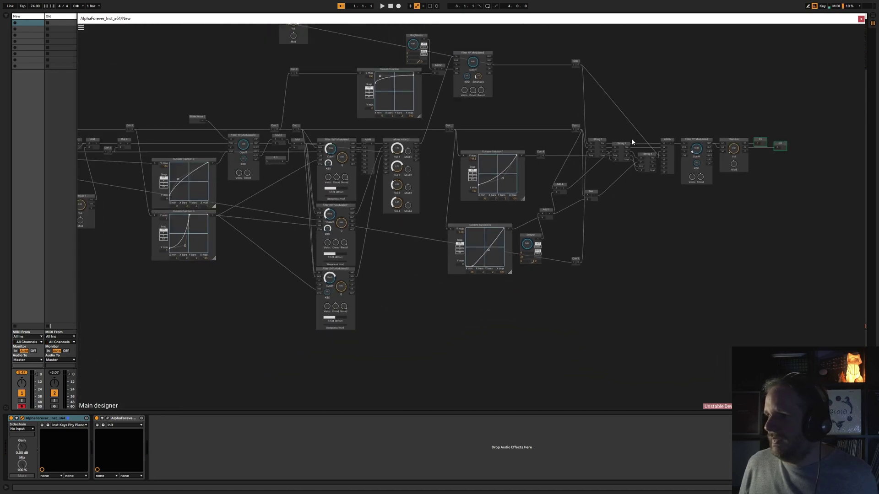
drag(740, 279, 692, 281)
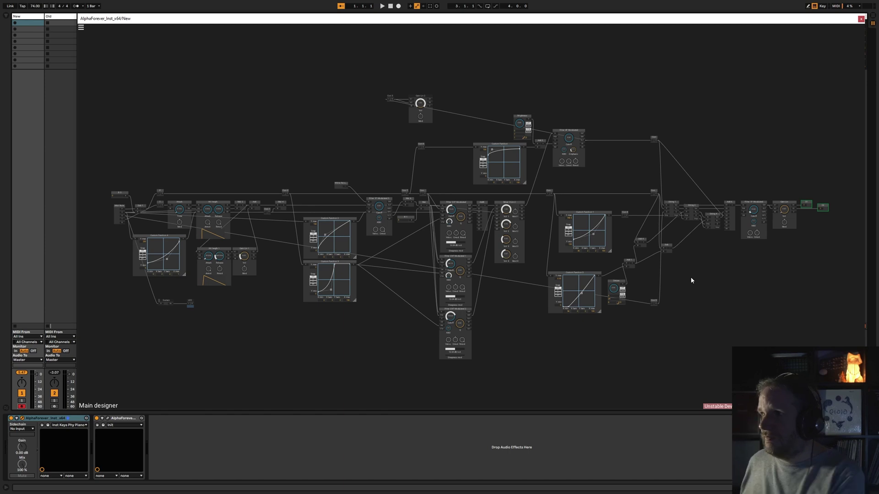
drag(372, 77, 444, 128)
key(Delete)
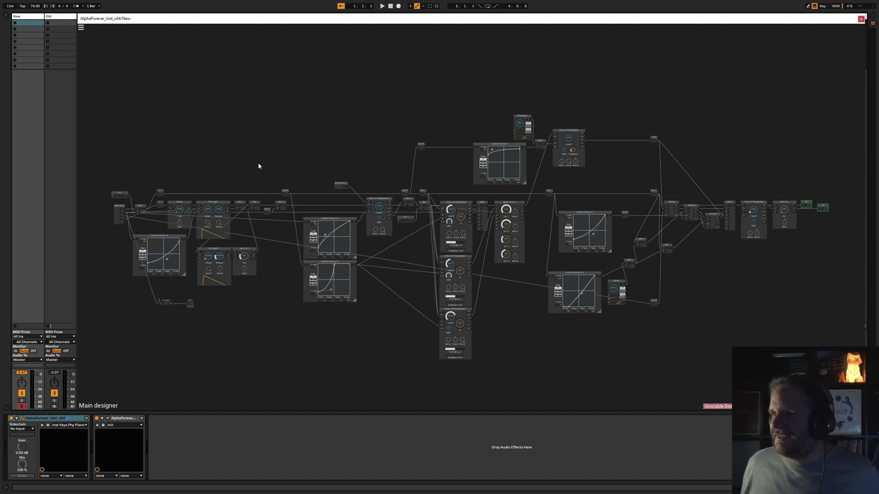
- Open the AlphaForever_x64 effect patch and move its input and first track module closer to the Reverb
click(108, 418)
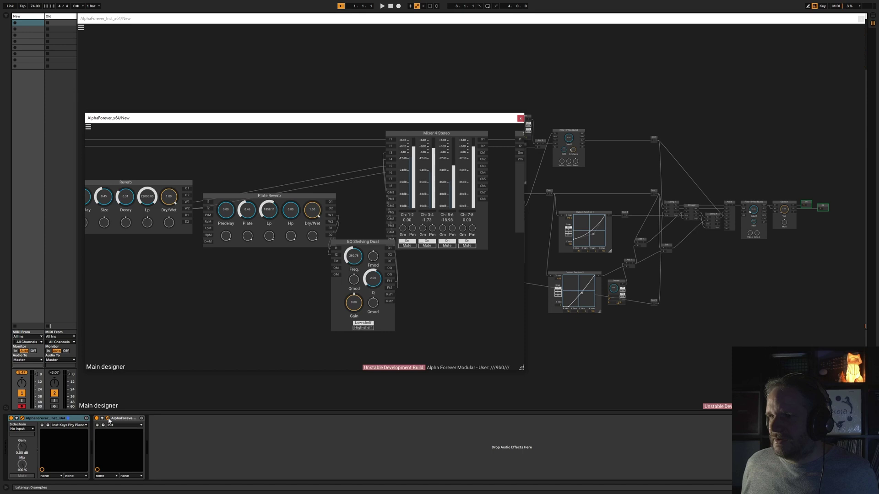
scroll(227, 308, down, 5)
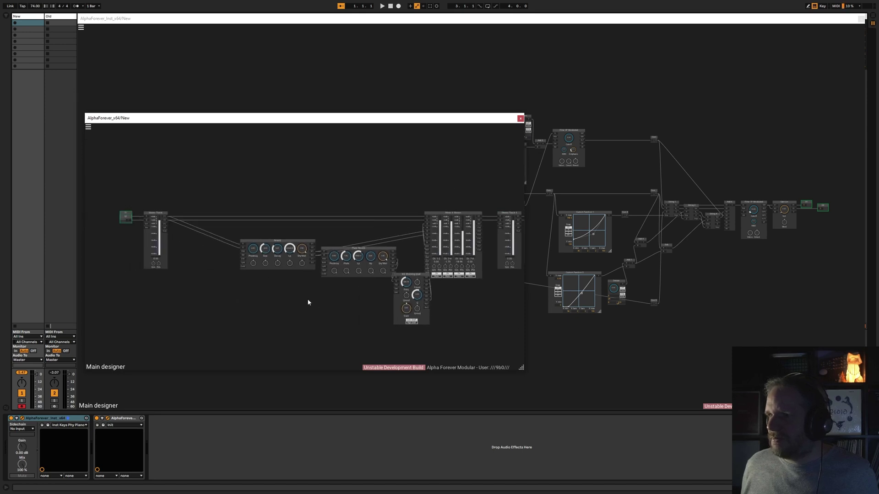
drag(207, 202, 102, 322)
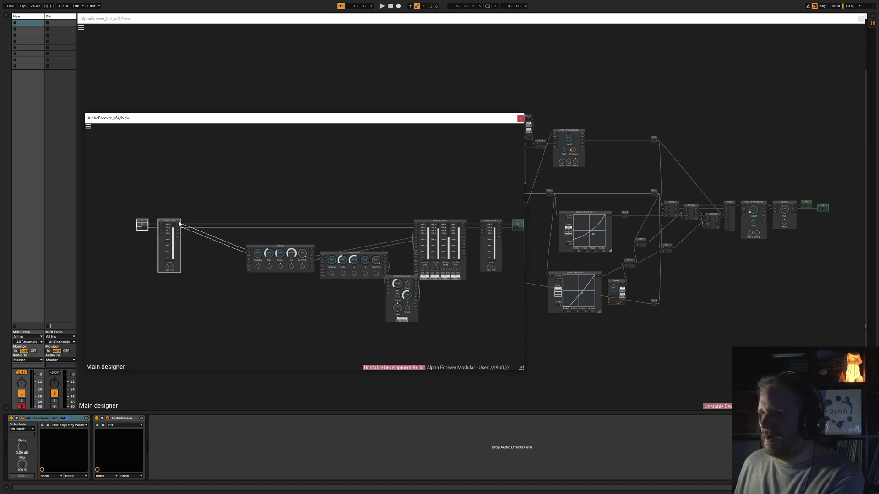
drag(182, 224, 238, 223)
drag(310, 209, 265, 196)
- Move Mixer 4 Stereo, Stereo Track 1 and the output module away from EQ Shelving Dual
scroll(279, 187, up, 2)
scroll(279, 190, up, 1)
drag(389, 212, 517, 321)
shift+click(354, 194)
drag(354, 194, 401, 194)
click(298, 230)
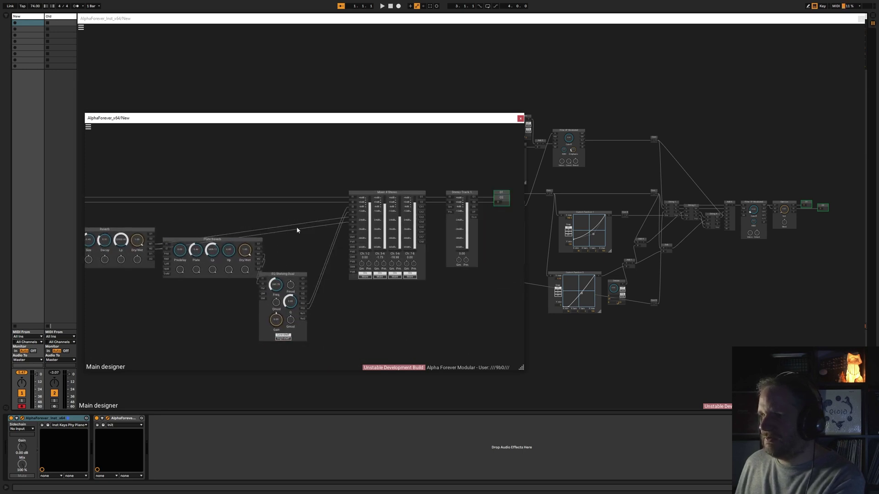
- Place EQ Shelving Dual beside the Plate Reverb and bring the mixer, Stereo Track 1 and output close to it
drag(282, 277, 293, 252)
drag(331, 170, 641, 331)
drag(380, 194, 380, 165)
- Toggle the activation of the AlphaForever effect device and close its patch window
scroll(409, 170, down, 3)
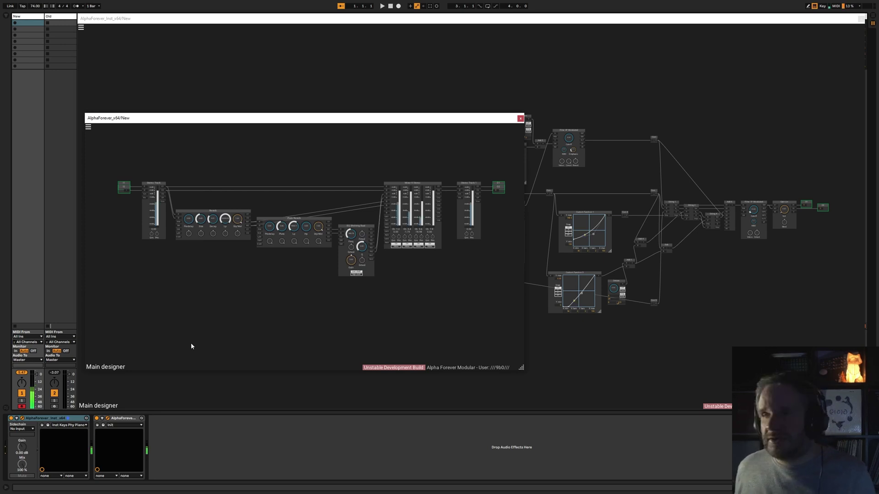
click(97, 419)
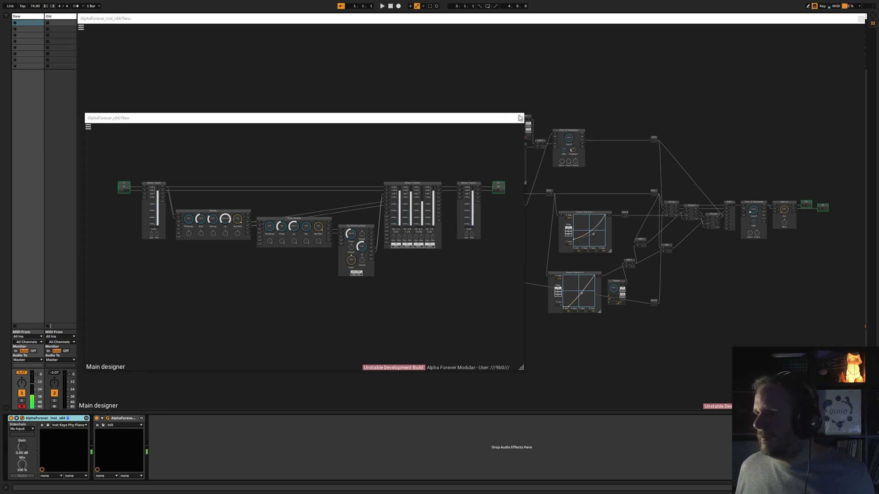
click(520, 119)
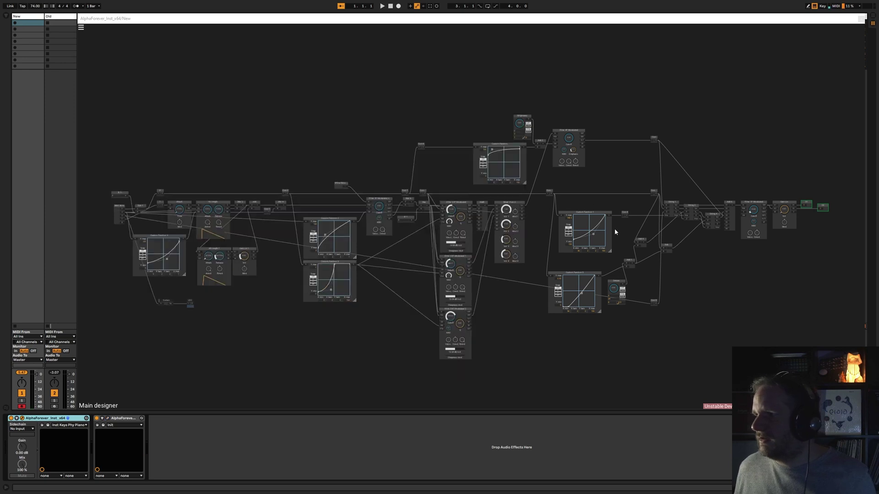
- Examine how Detune and Custom Function 5 reach the strings' pitch through Add 1, Add 4 and Sub
scroll(677, 304, up, 5)
scroll(678, 299, up, 7)
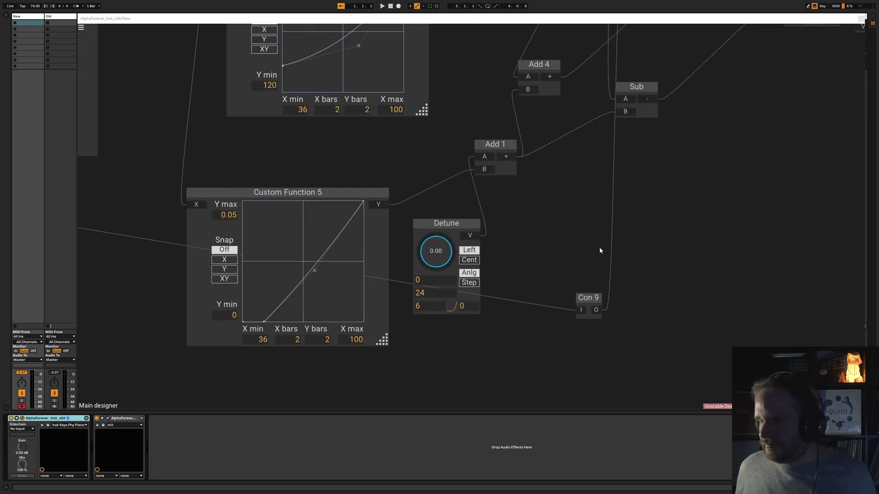
scroll(555, 241, up, 3)
scroll(581, 202, down, 2)
drag(582, 200, 600, 165)
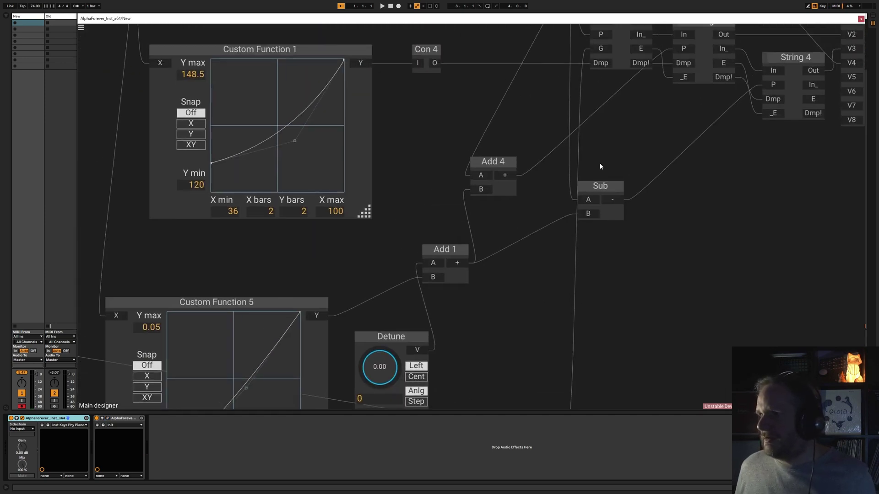
scroll(495, 298, down, 3)
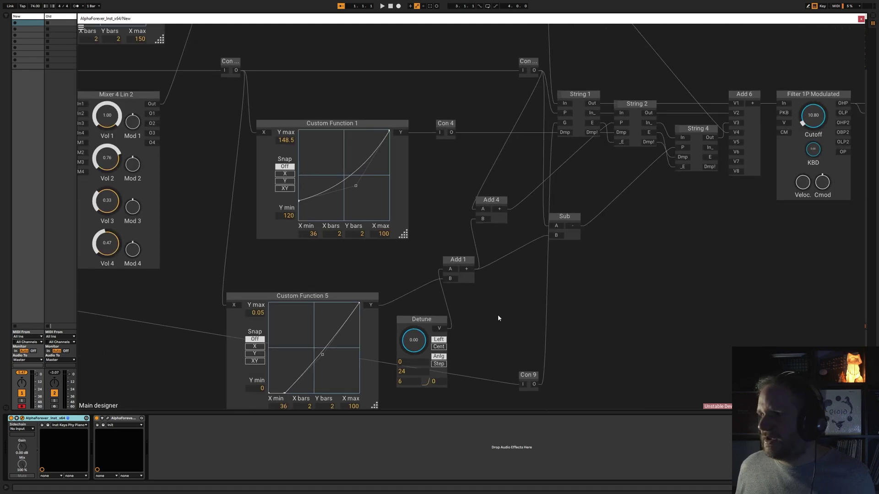
scroll(549, 297, up, 2)
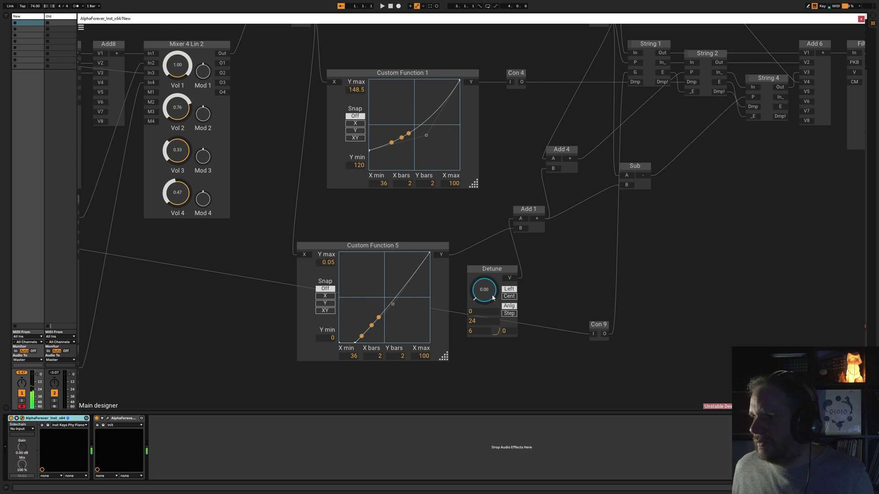
- Try raised Detune amounts, including 0.03, to compare the string detuning, and return the knob to 0.00
drag(492, 297, 501, 271)
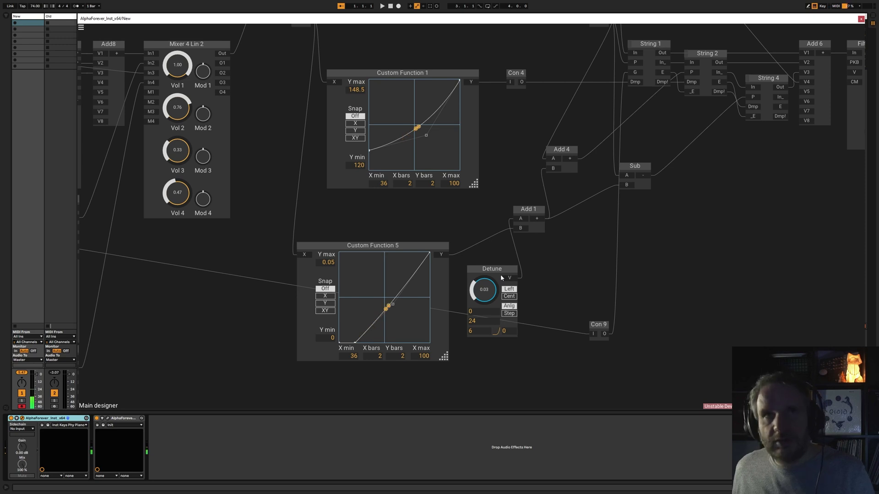
drag(491, 288, 492, 277)
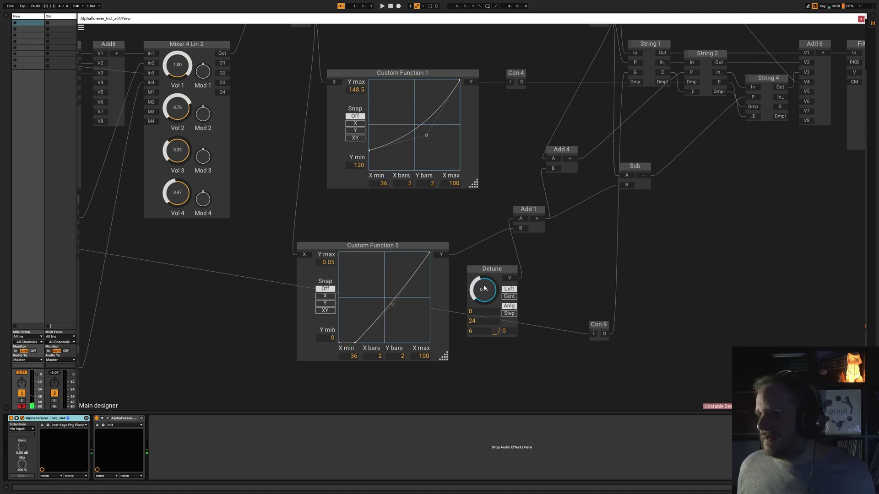
drag(483, 285, 489, 312)
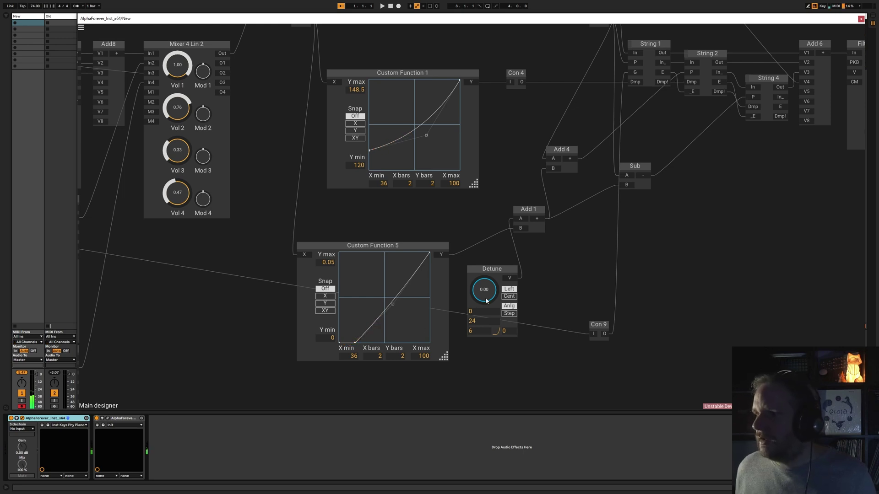
drag(487, 298, 508, 204)
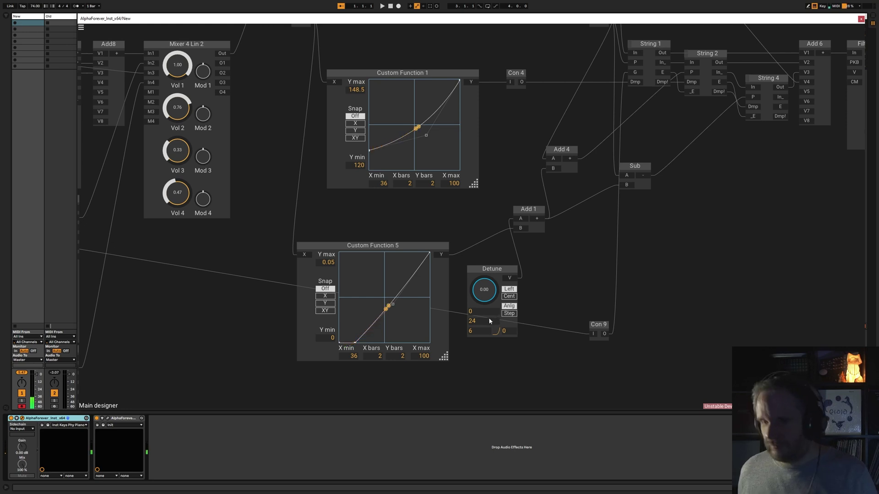
- Examine the whole instrument patch and the Sustain and LED modules fed from Midi Note
scroll(346, 203, down, 5)
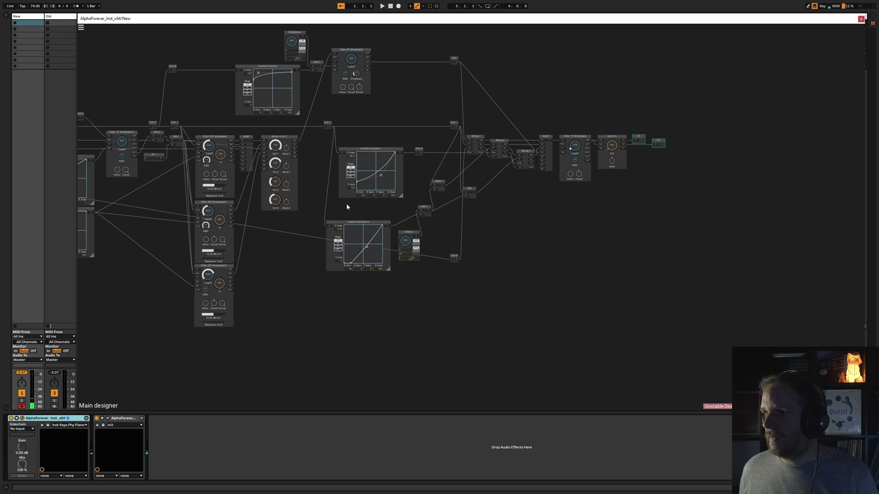
scroll(346, 207, down, 3)
drag(308, 245, 471, 257)
scroll(517, 291, up, 4)
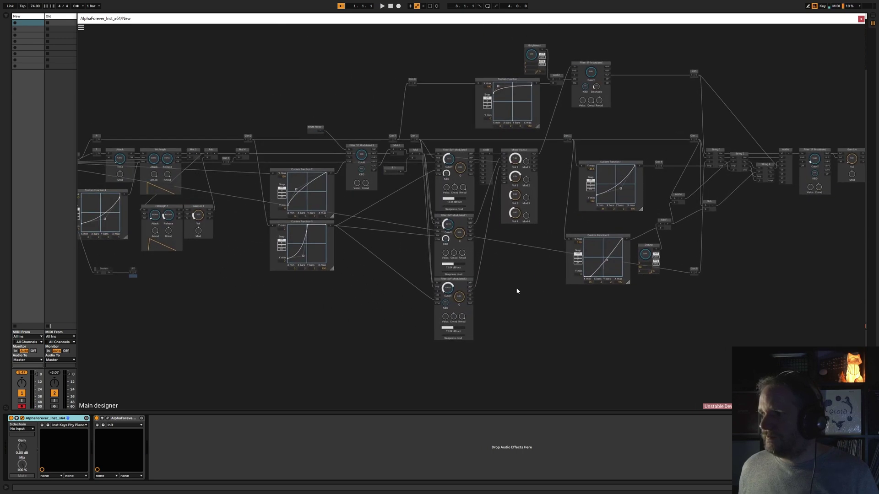
scroll(517, 292, down, 3)
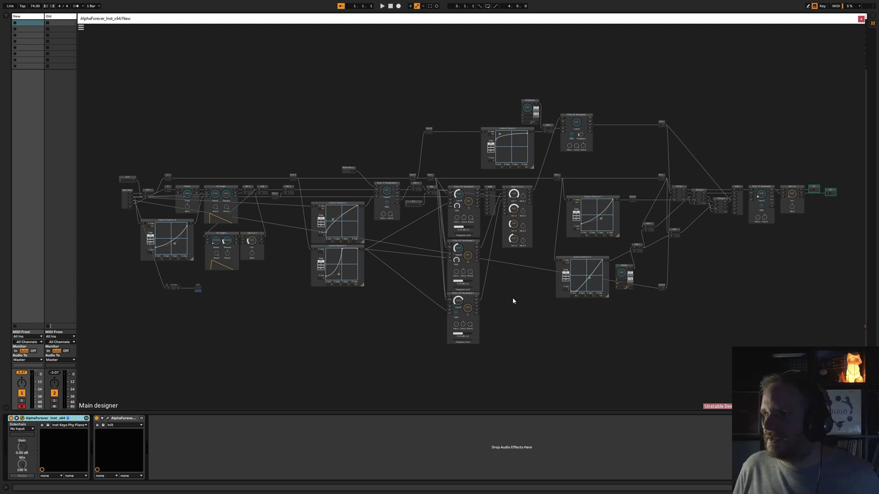
scroll(126, 280, up, 5)
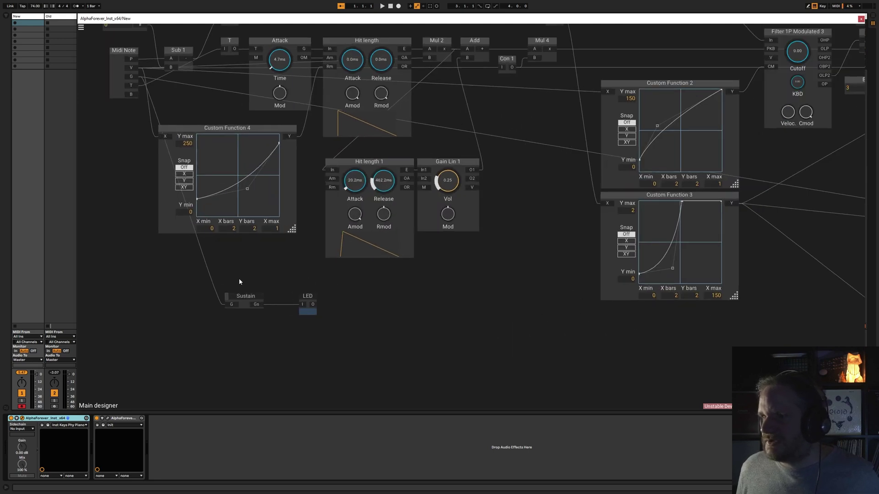
scroll(239, 282, down, 8)
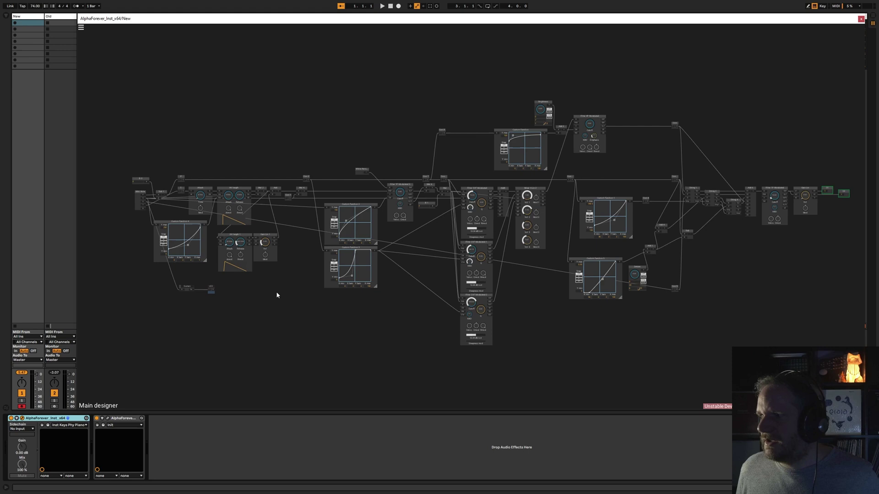